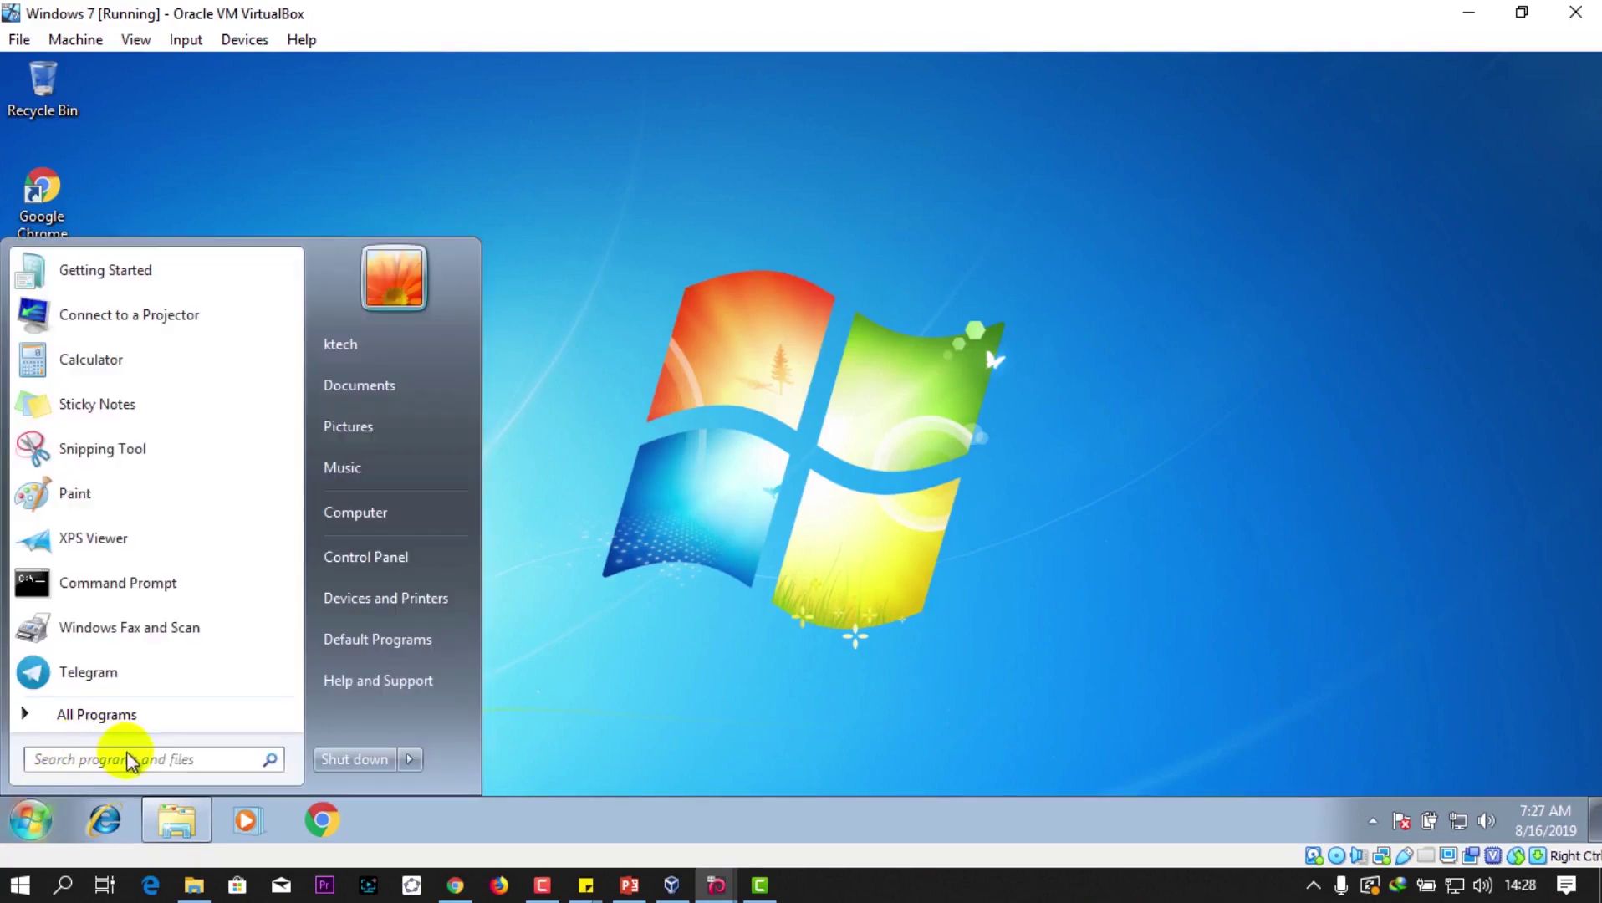
Step: Search the Windows 7 programs for "firewall" and open Windows Firewall with Advanced Security
{"action": "left_click", "coordinate": [146, 765]}
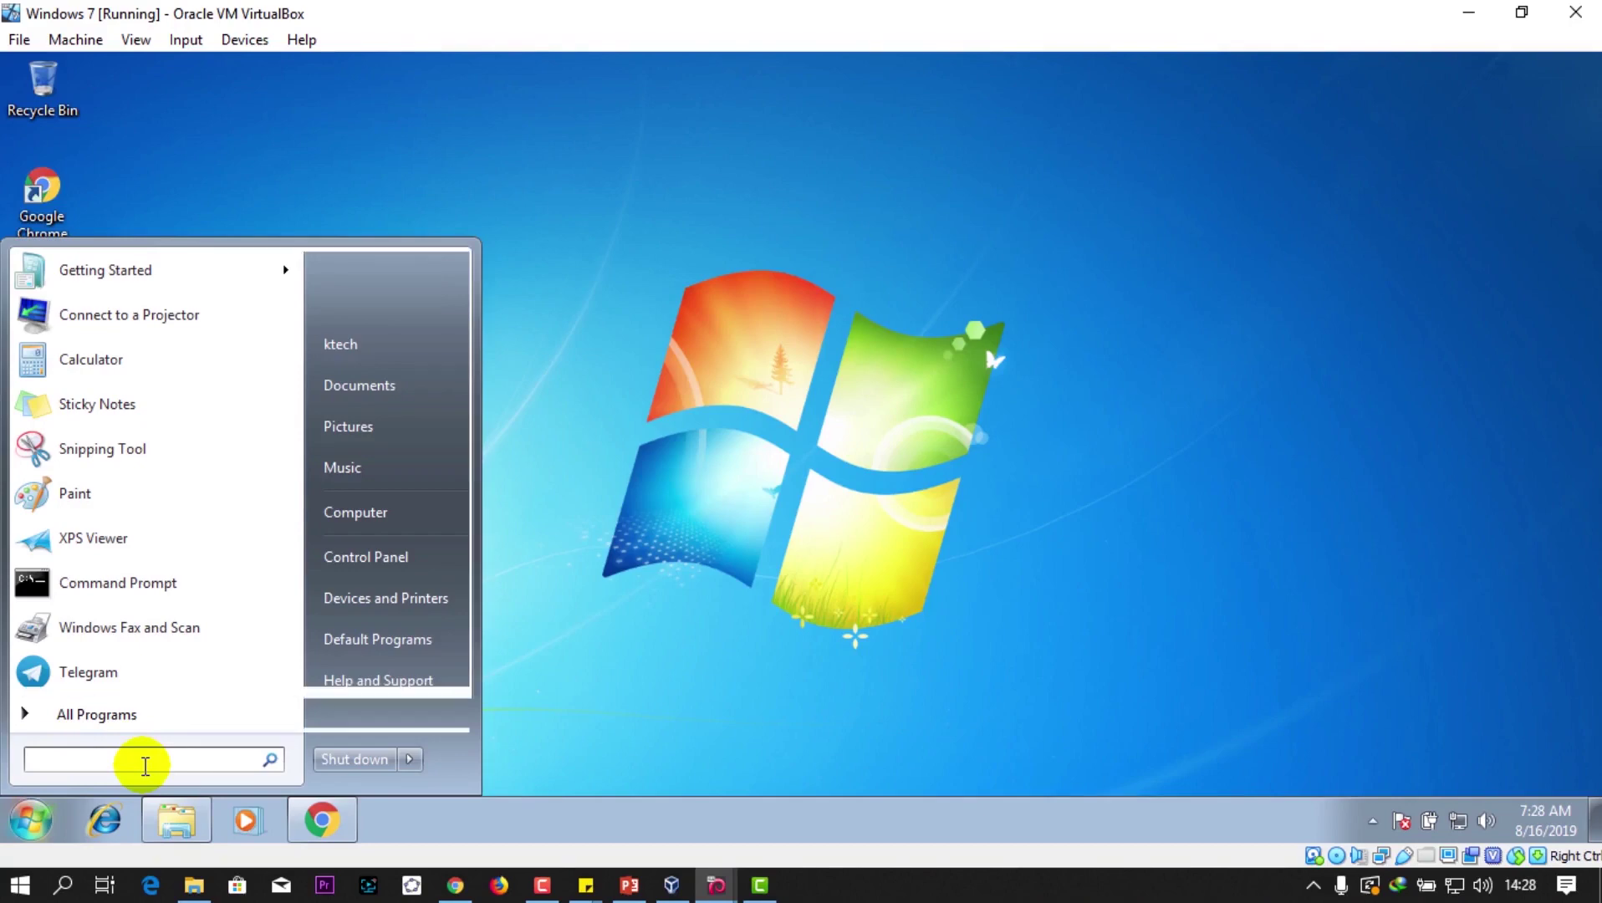
{"action": "type", "text": "firewall"}
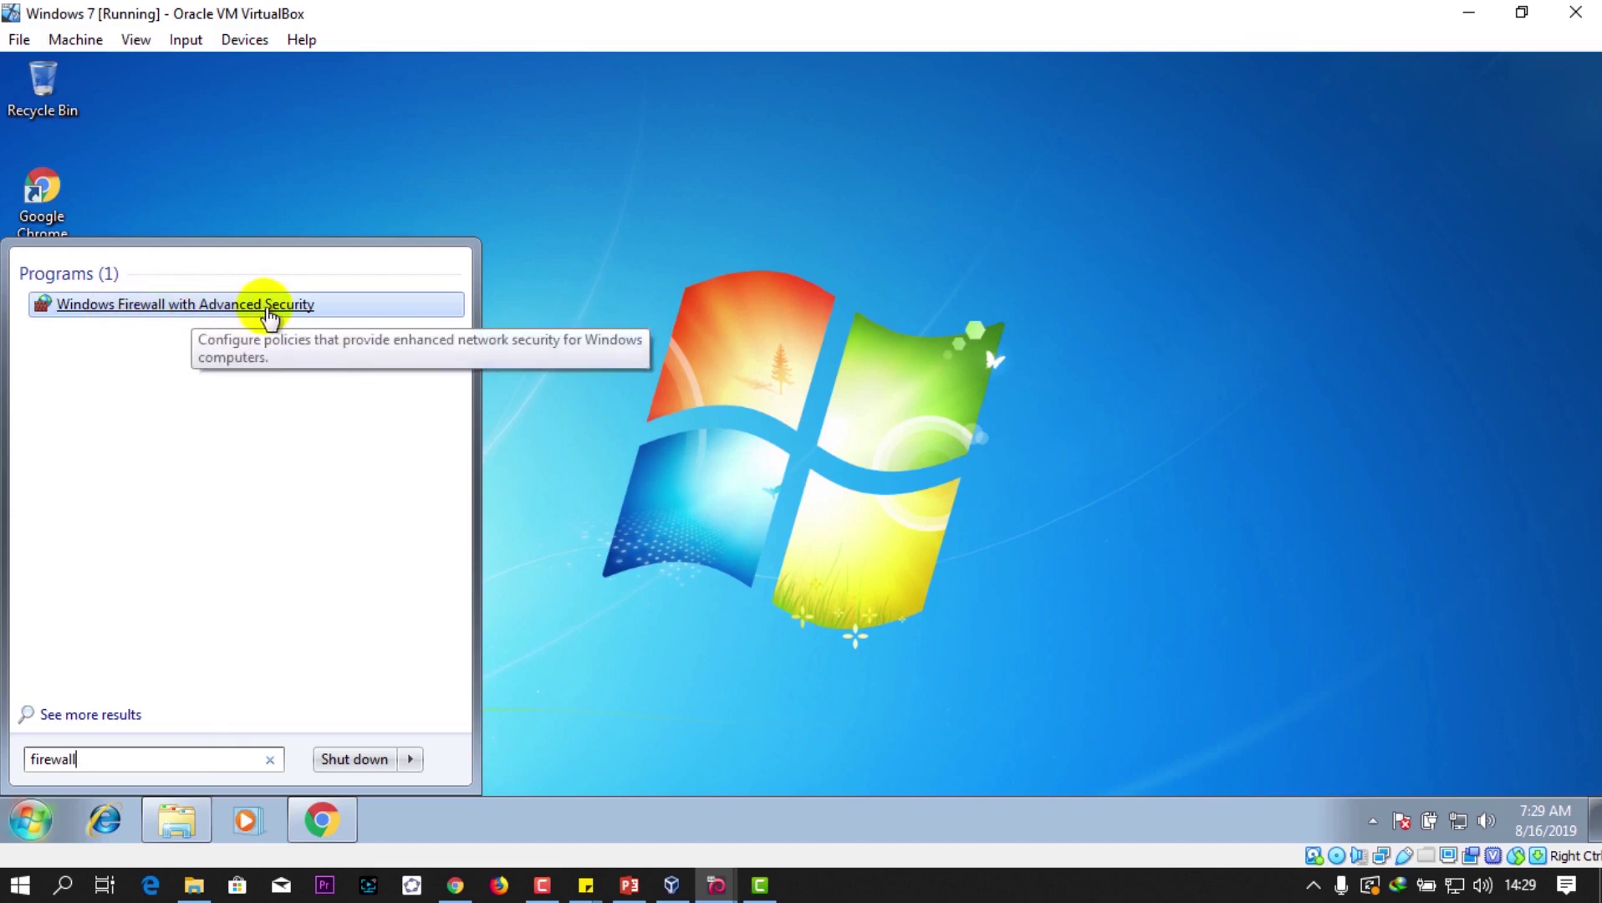
{"action": "left_click", "coordinate": [264, 312]}
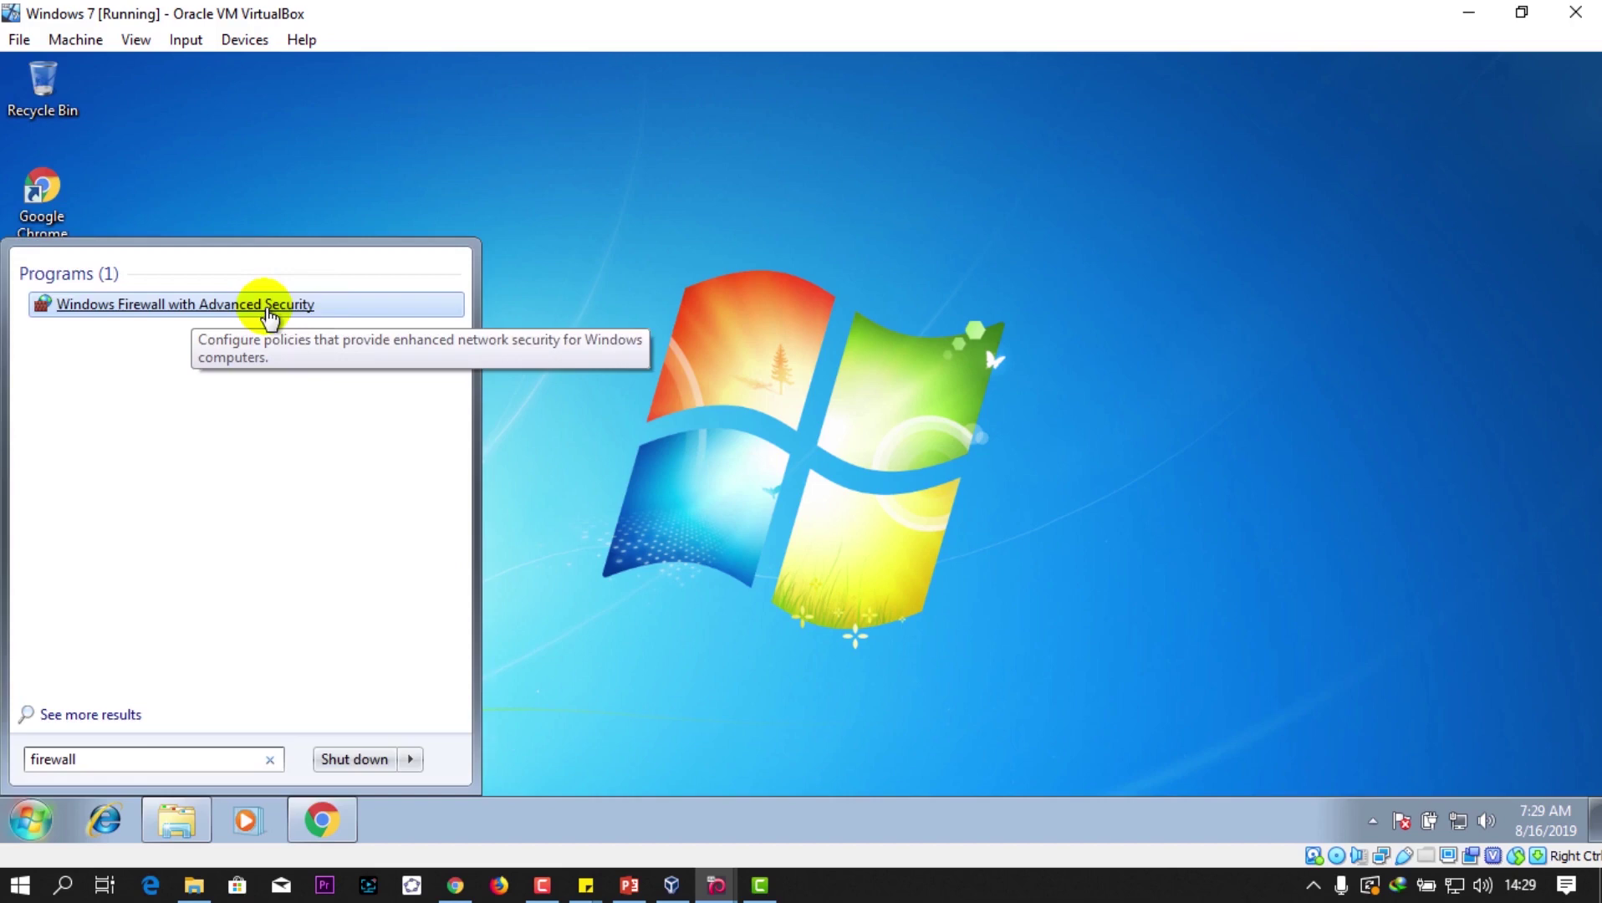
{"action": "left_click", "coordinate": [647, 332]}
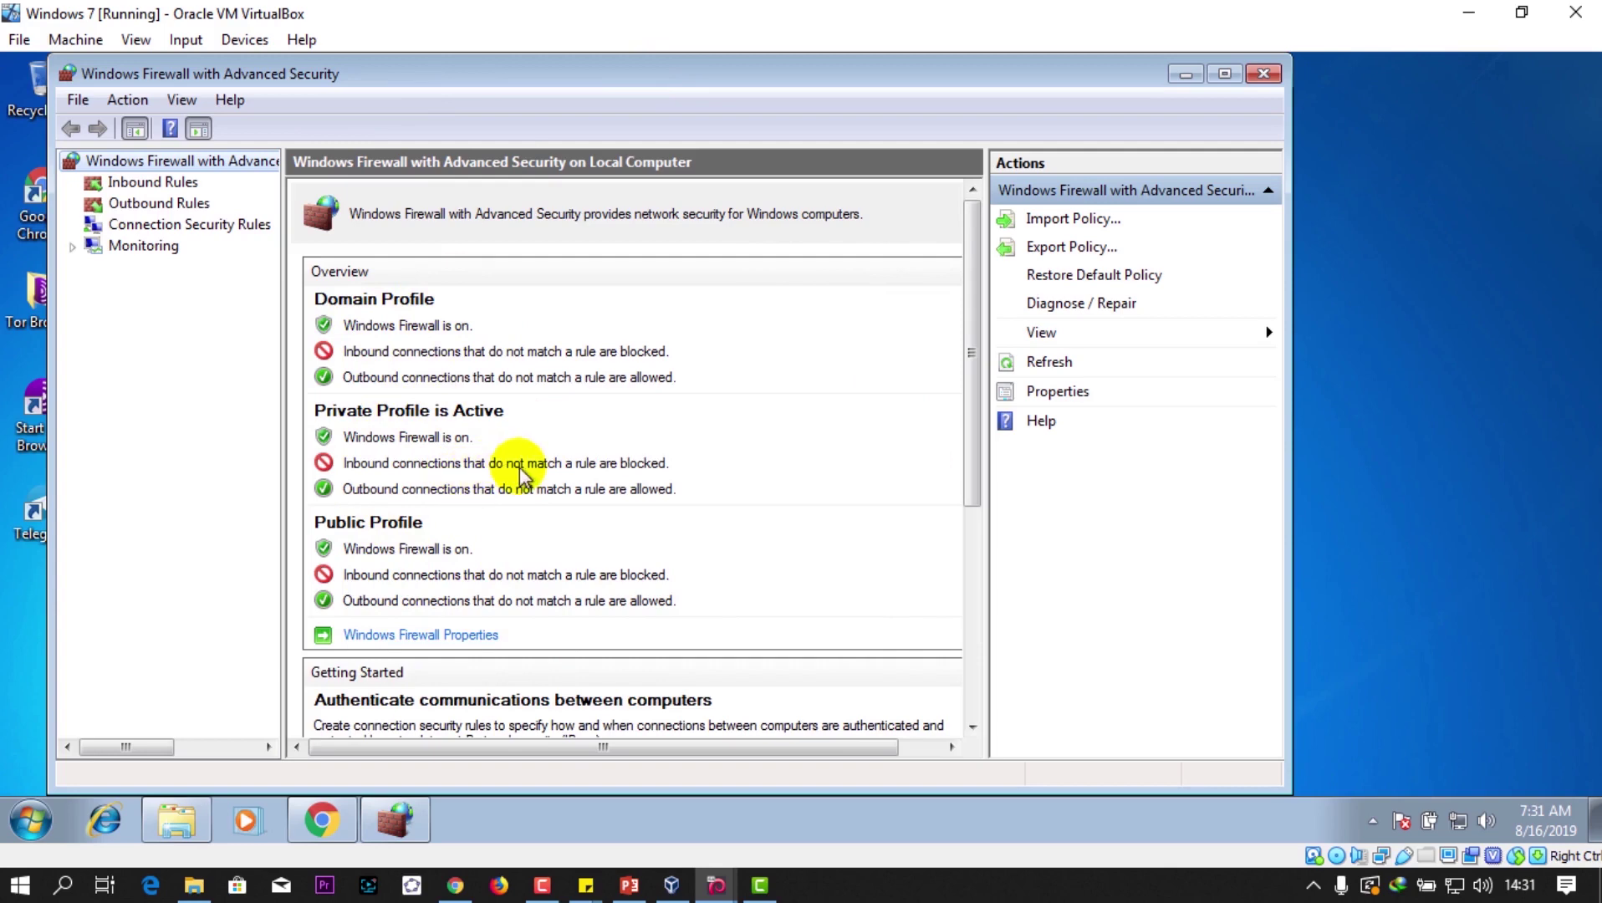
Step: Start a new inbound rule of type Port for TCP with specific local port 4567
{"action": "left_click", "coordinate": [144, 188]}
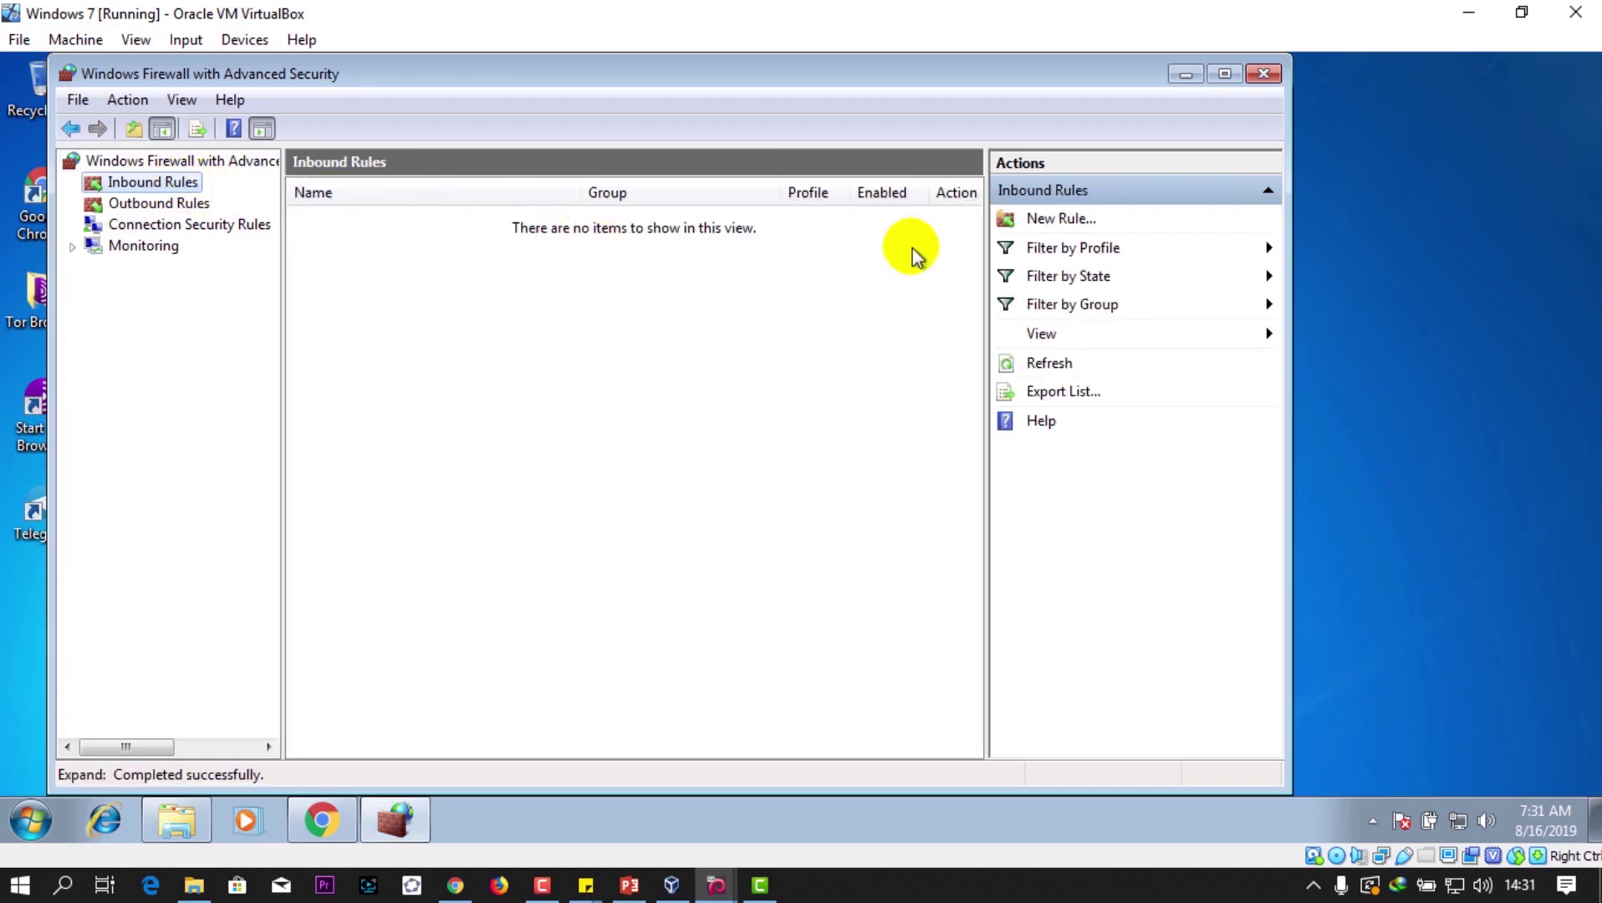
{"action": "left_click", "coordinate": [1062, 222]}
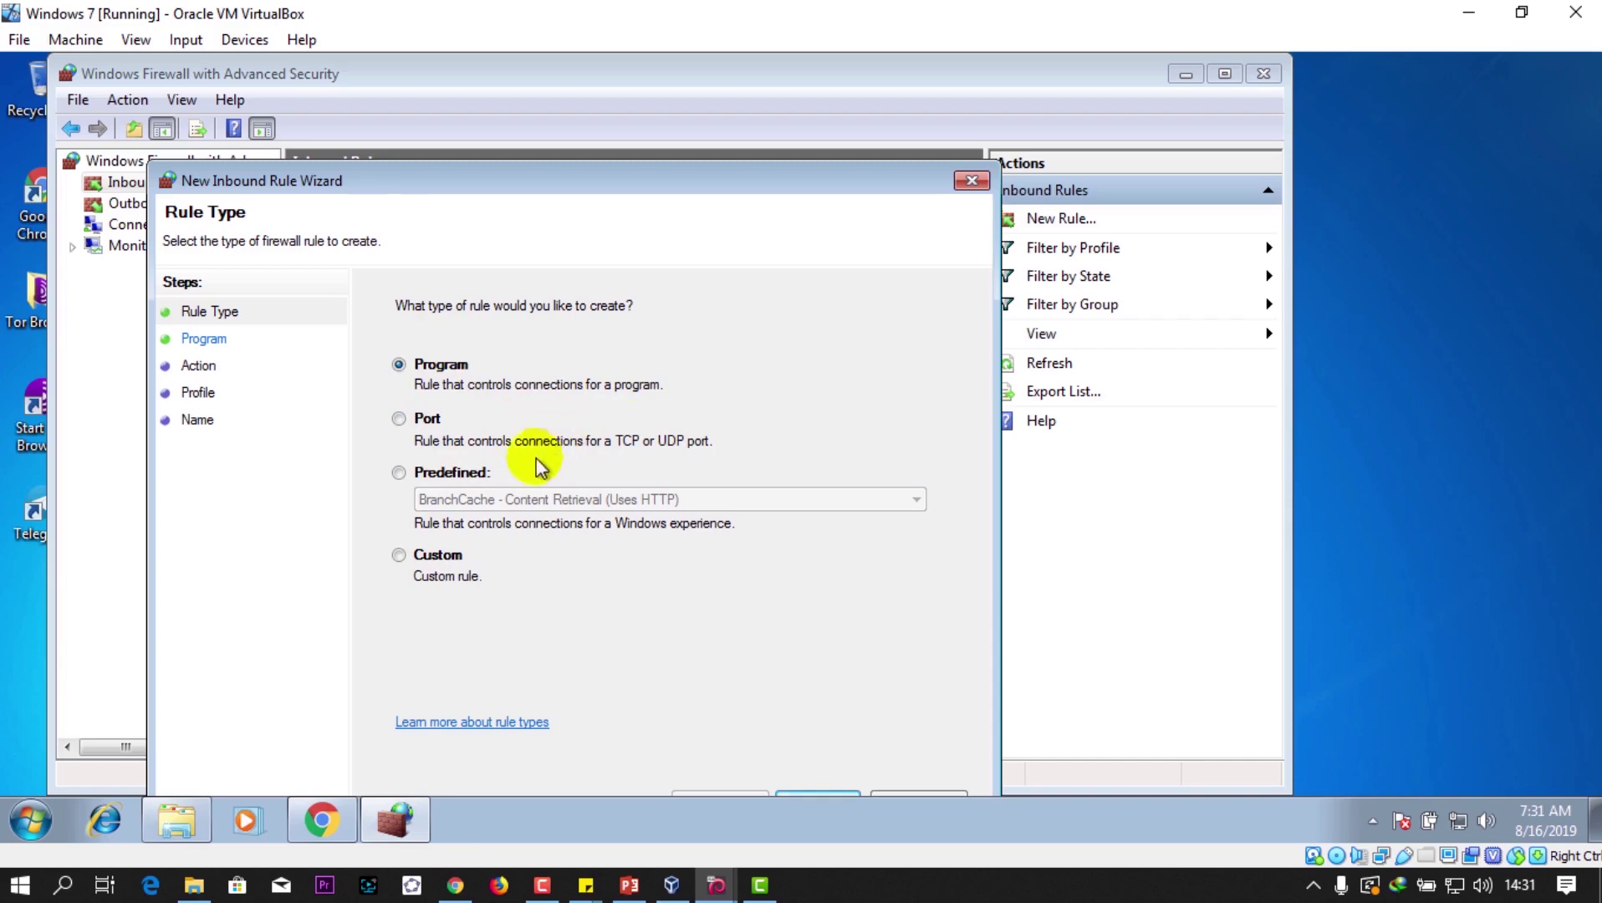
{"action": "left_click", "coordinate": [400, 418]}
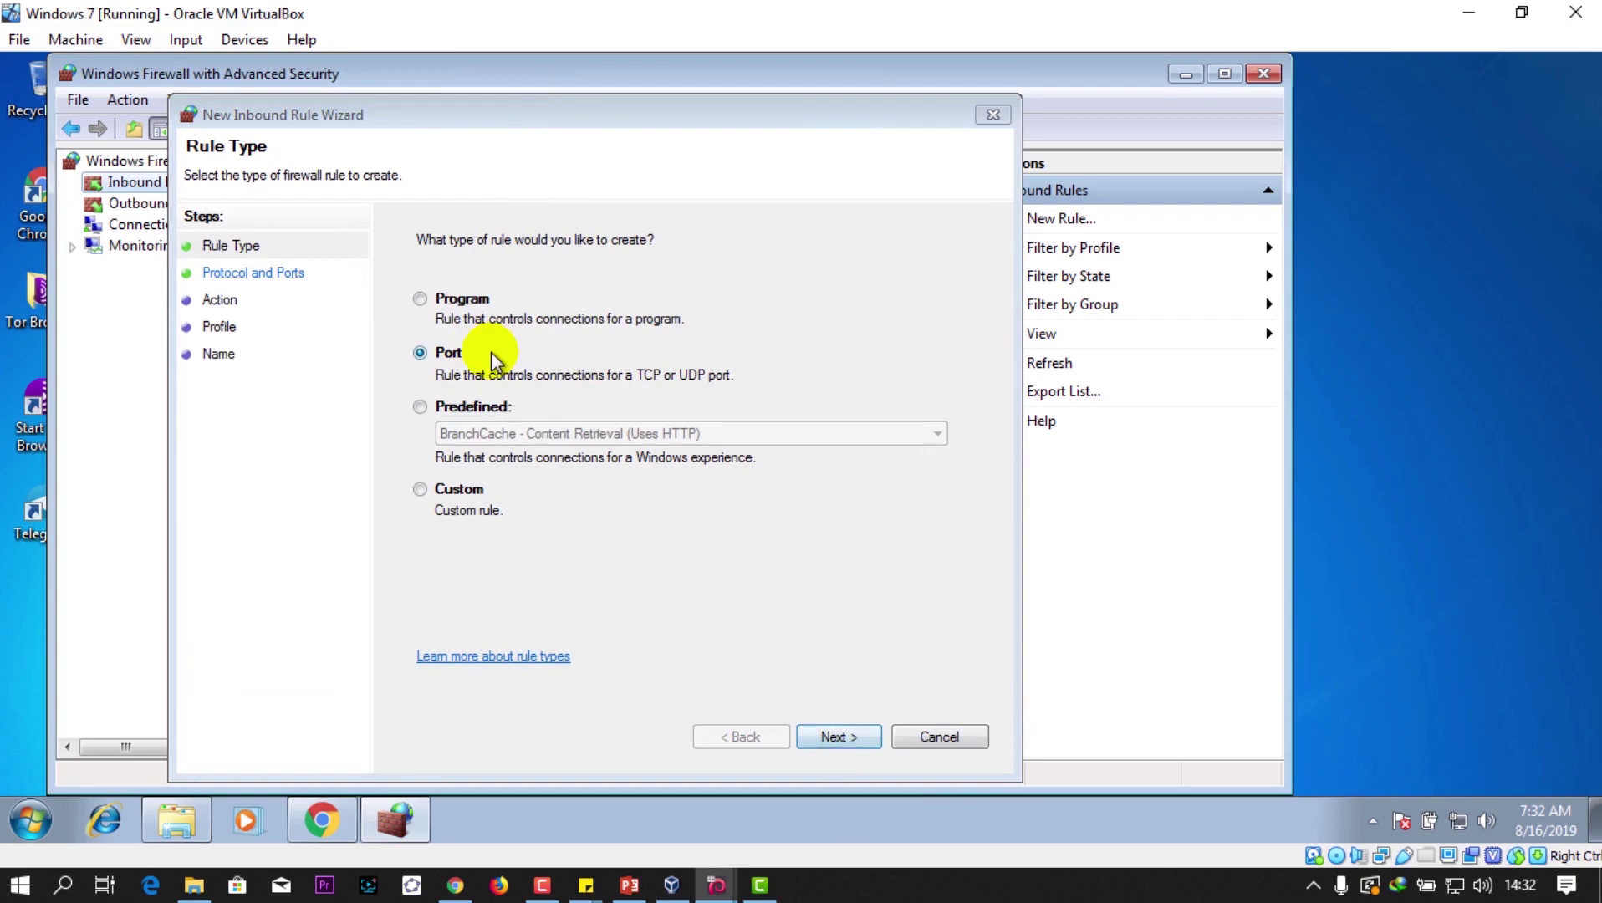
{"action": "left_click", "coordinate": [842, 736]}
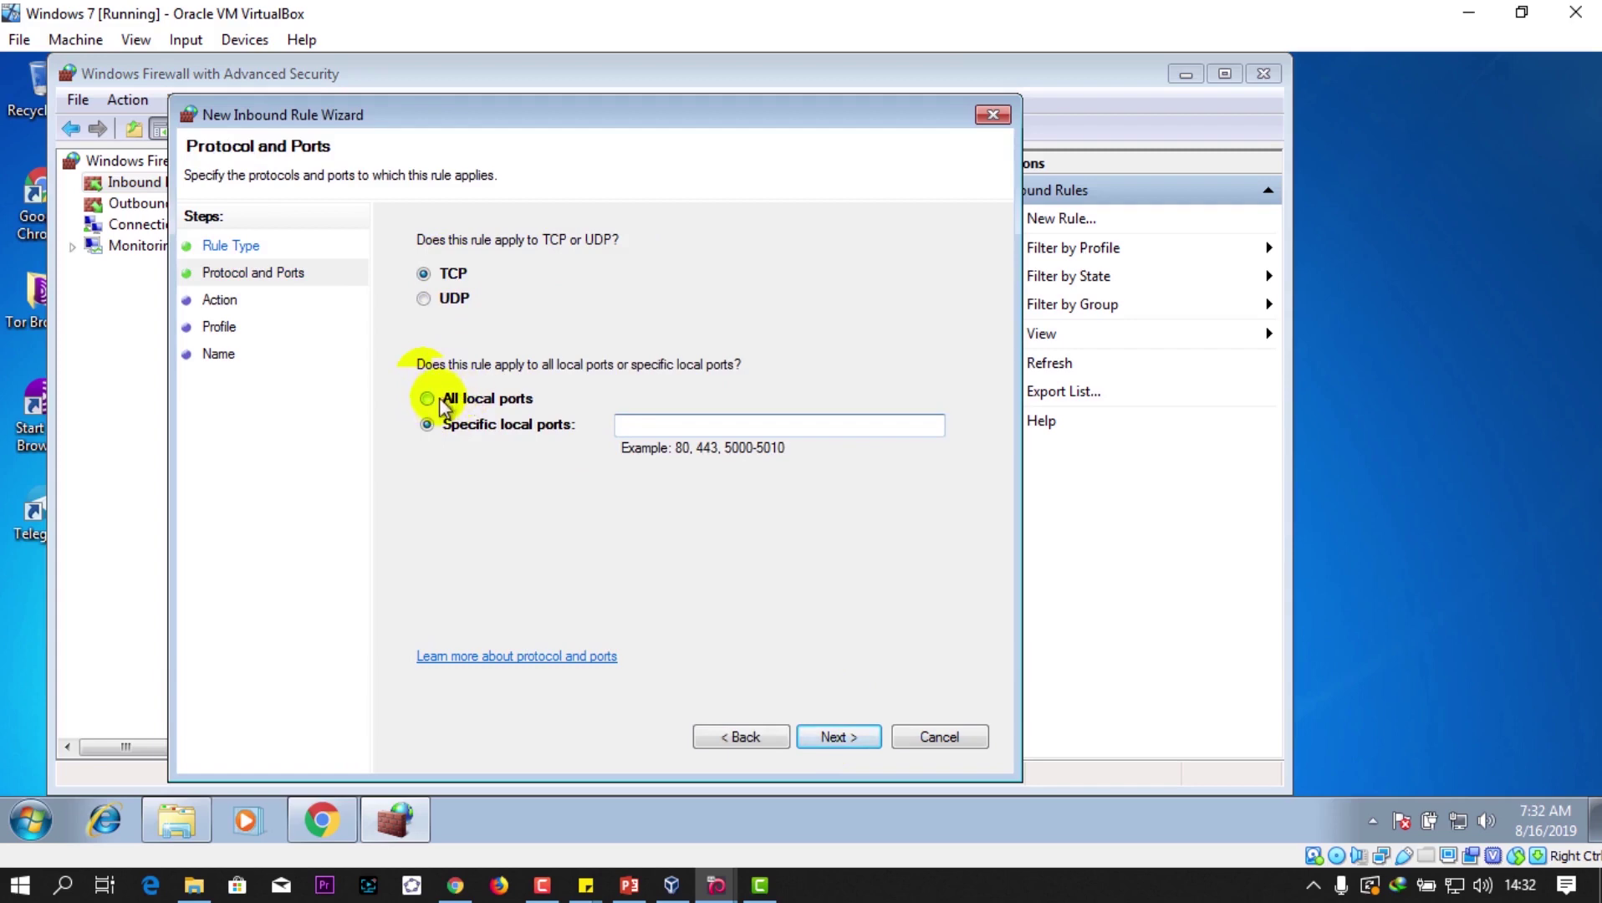
{"action": "left_click", "coordinate": [674, 429]}
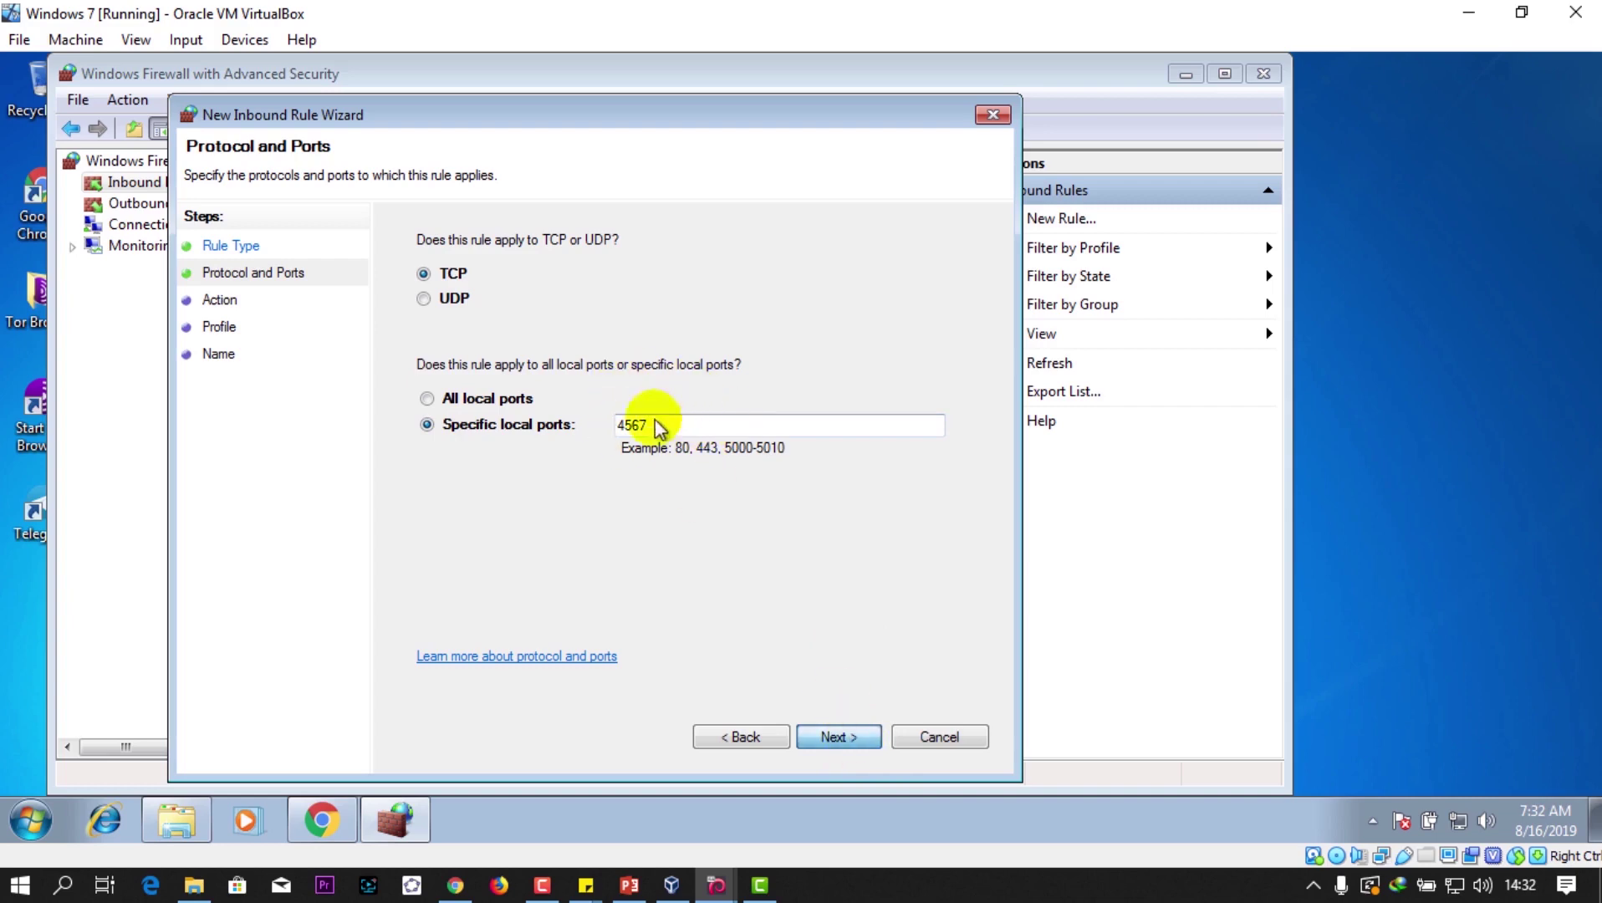
{"action": "key", "text": "Return"}
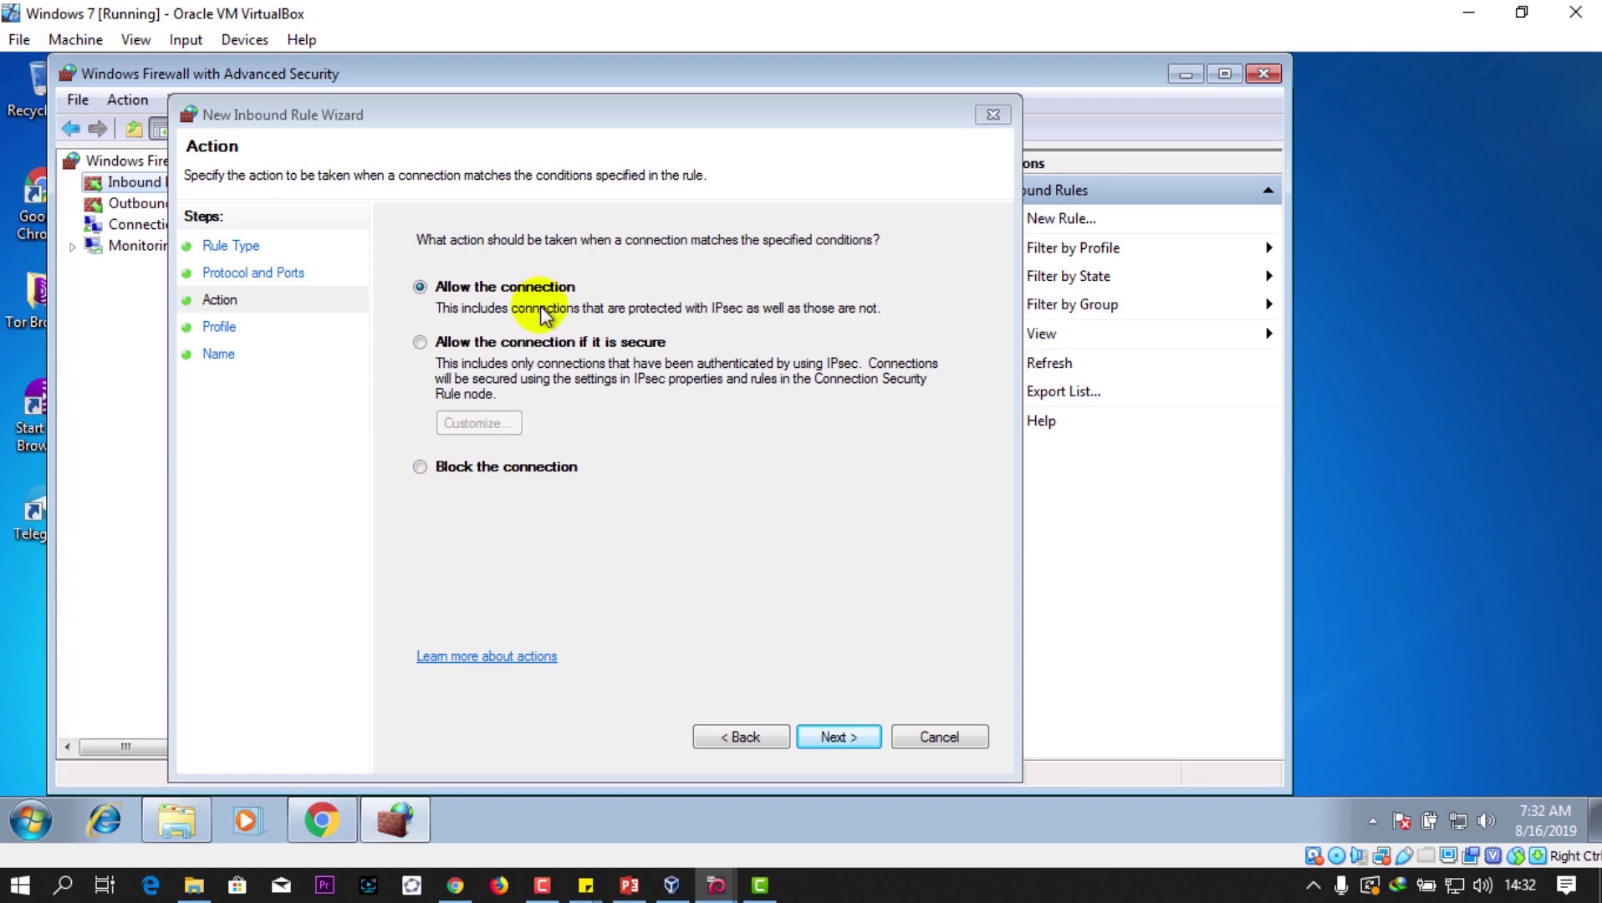
Step: Create the inbound rule with Allow the connection, the Domain, Private and Public profiles, and the name "port 4567 allow"
{"action": "left_click", "coordinate": [841, 734]}
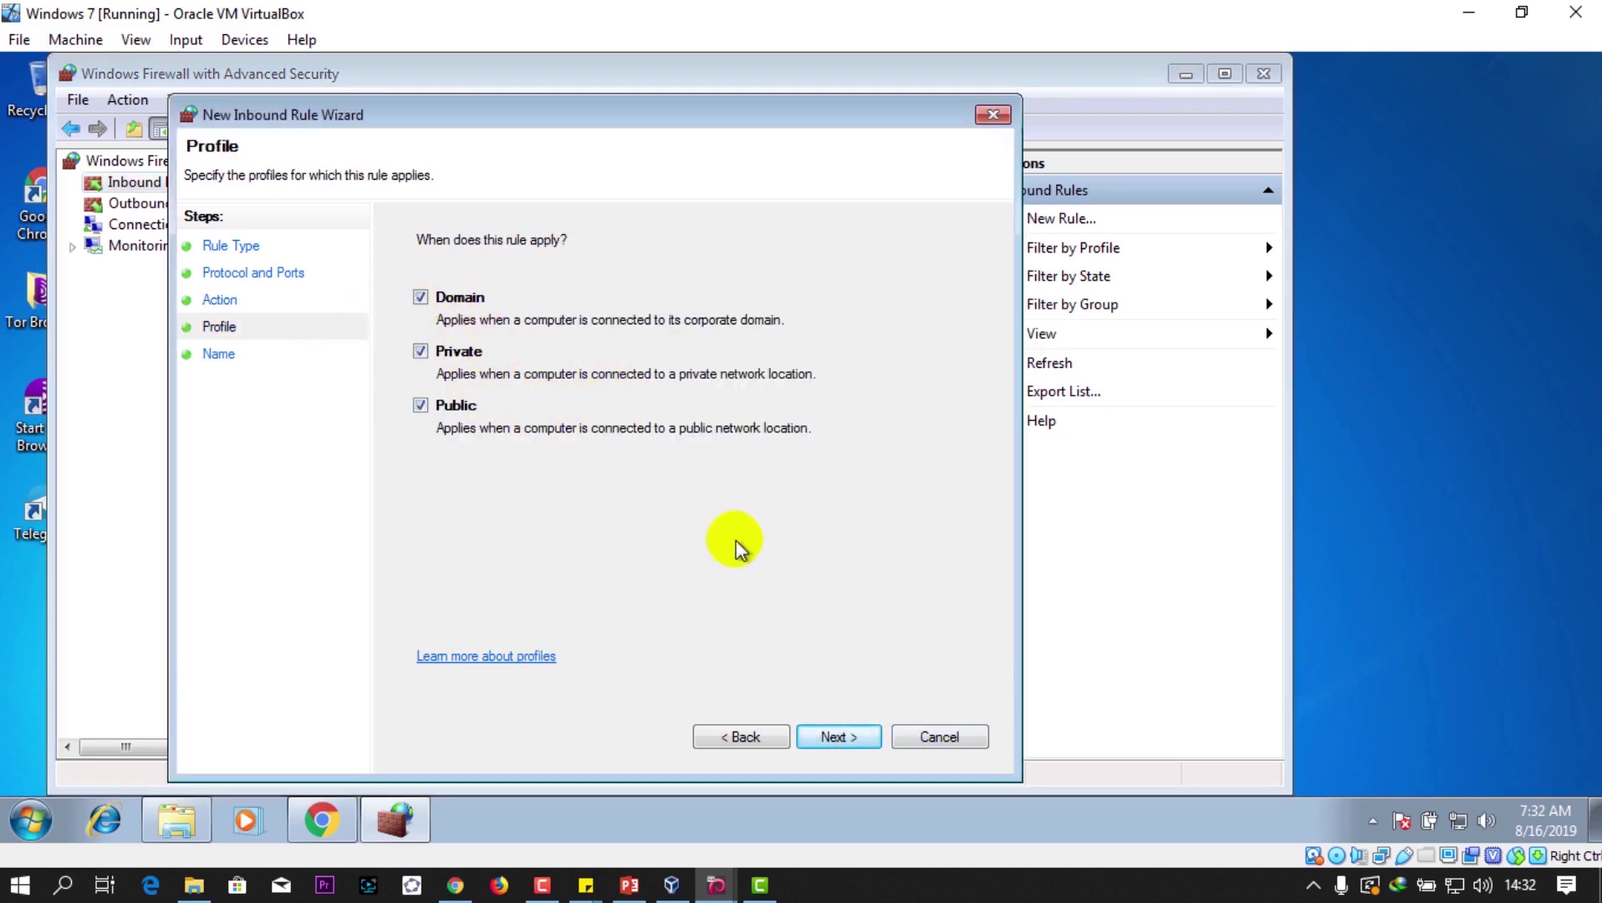
{"action": "left_click", "coordinate": [848, 731]}
{"action": "left_click", "coordinate": [548, 350]}
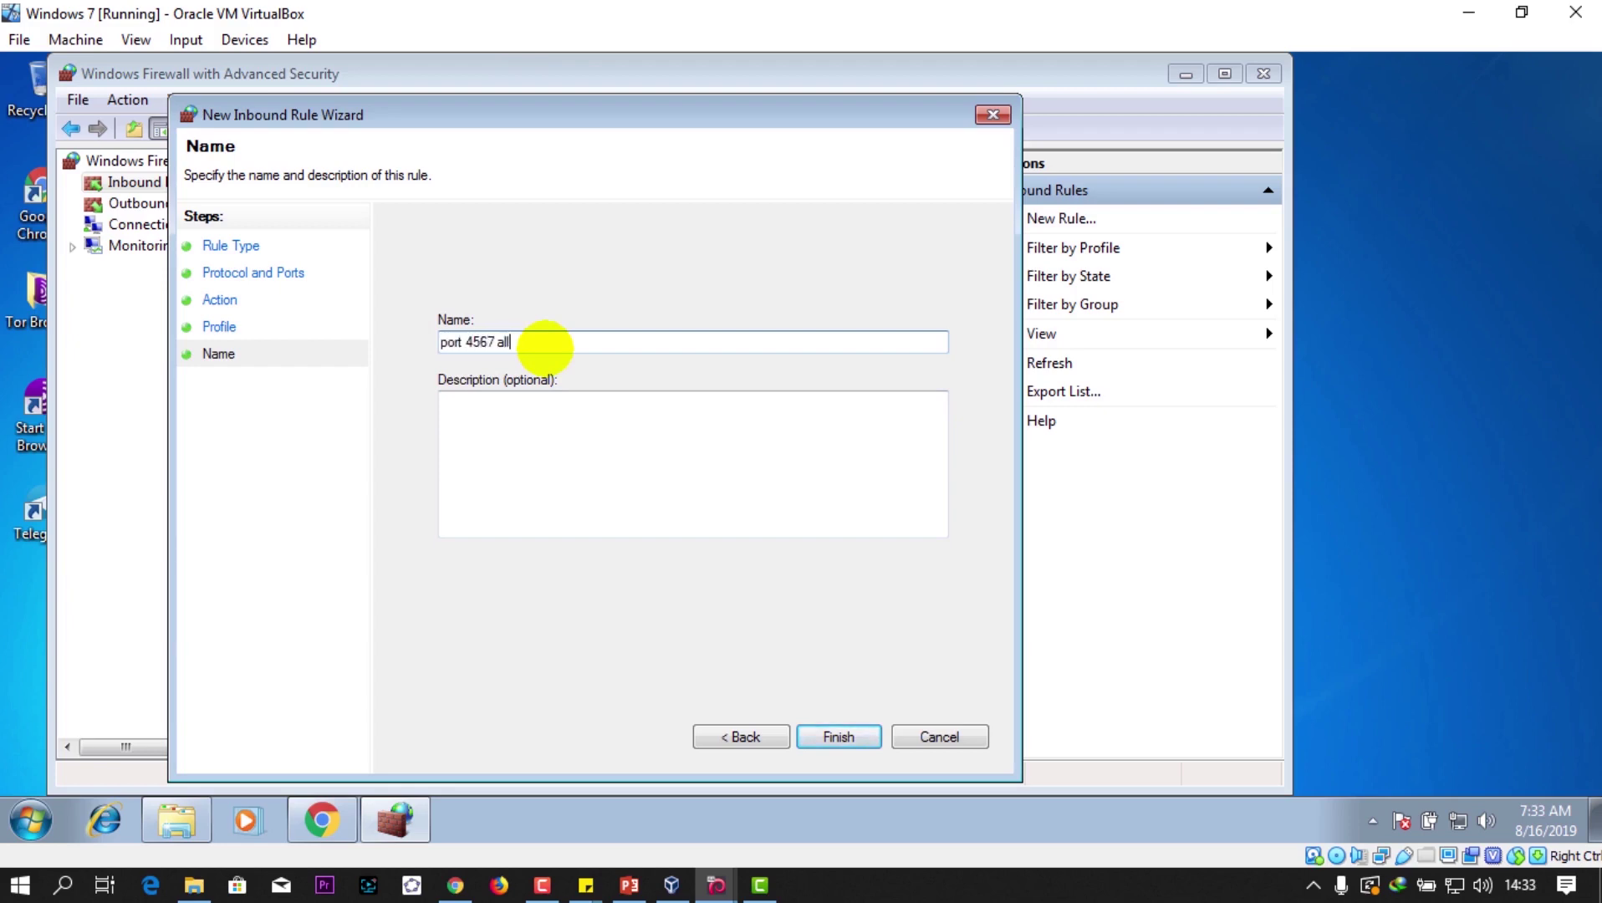
{"action": "left_click", "coordinate": [611, 439]}
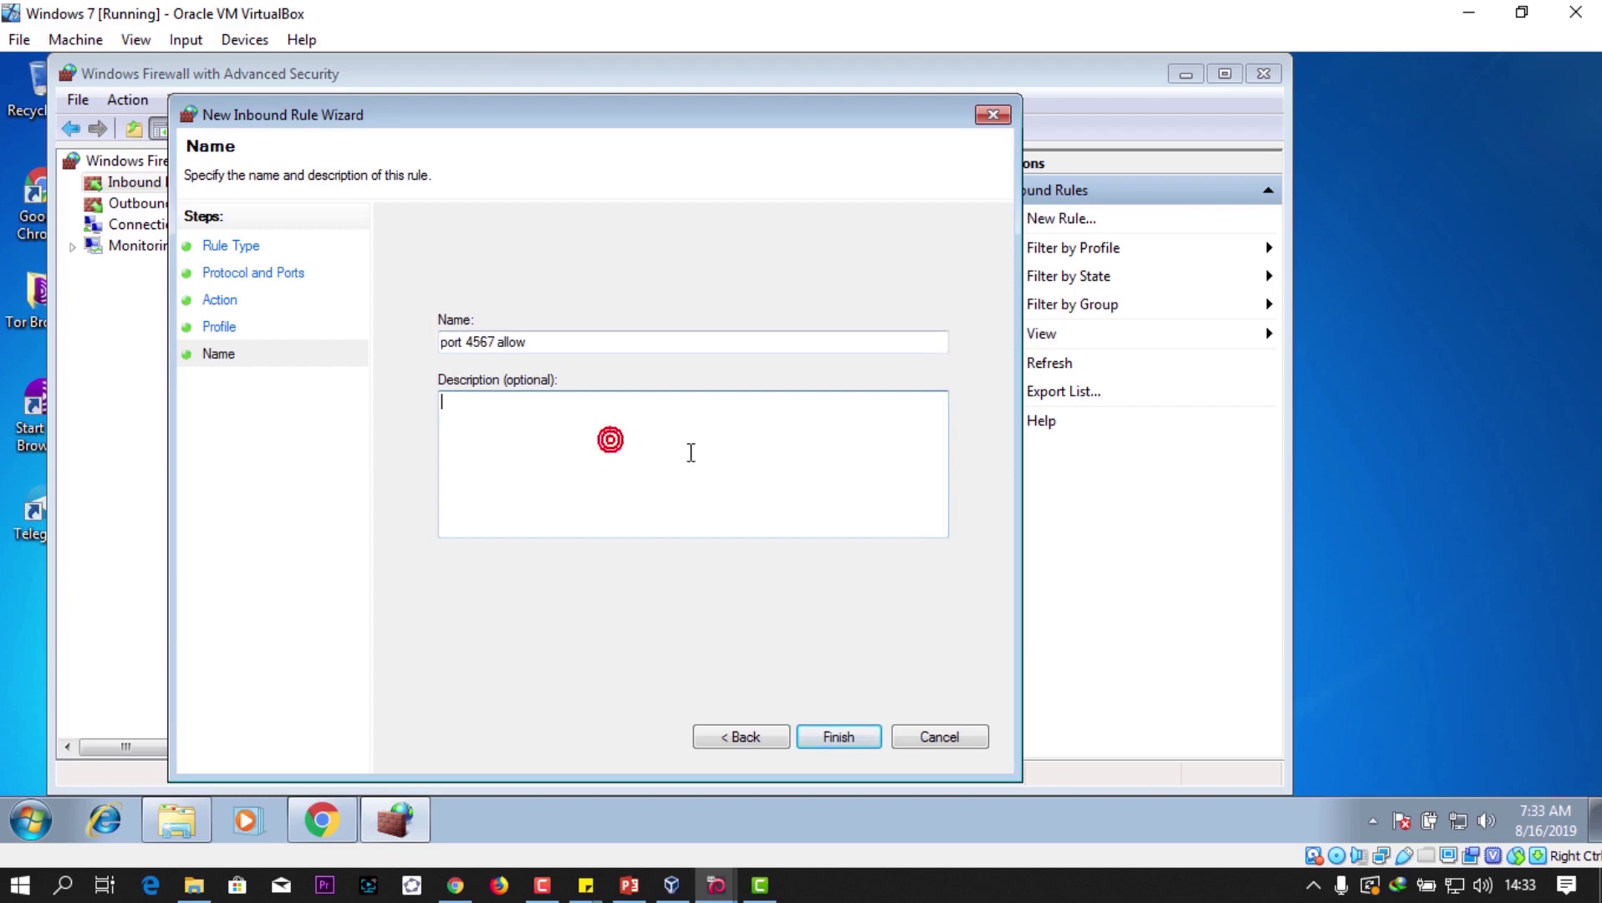
{"action": "left_click", "coordinate": [836, 736]}
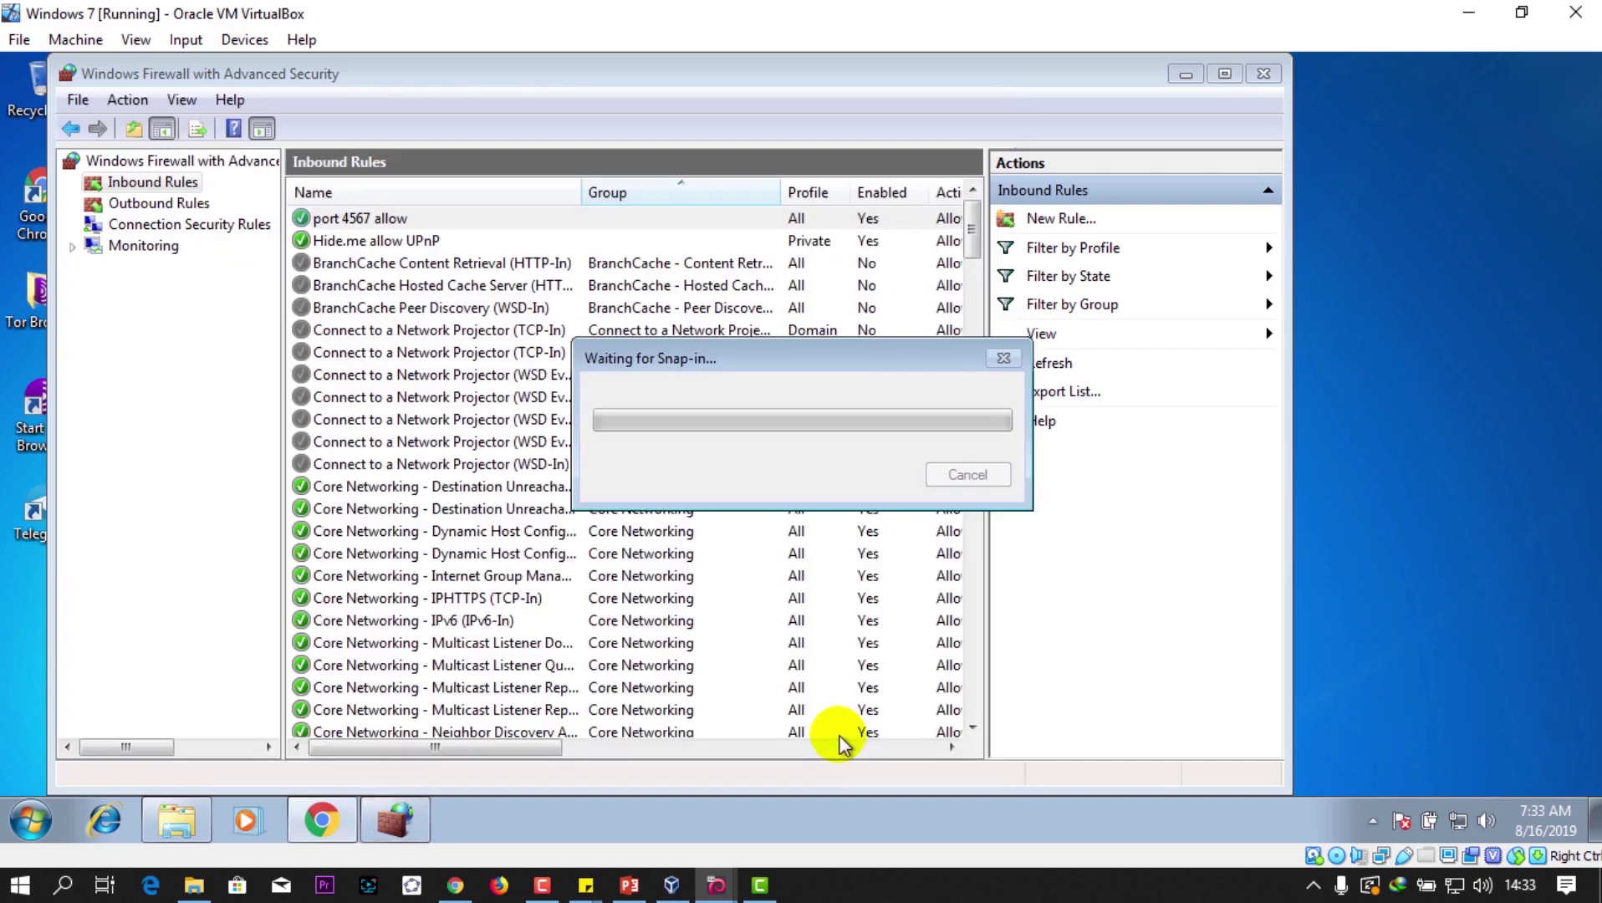
Step: Delete the inbound rule "port 4567 allow"
{"action": "left_click", "coordinate": [356, 220]}
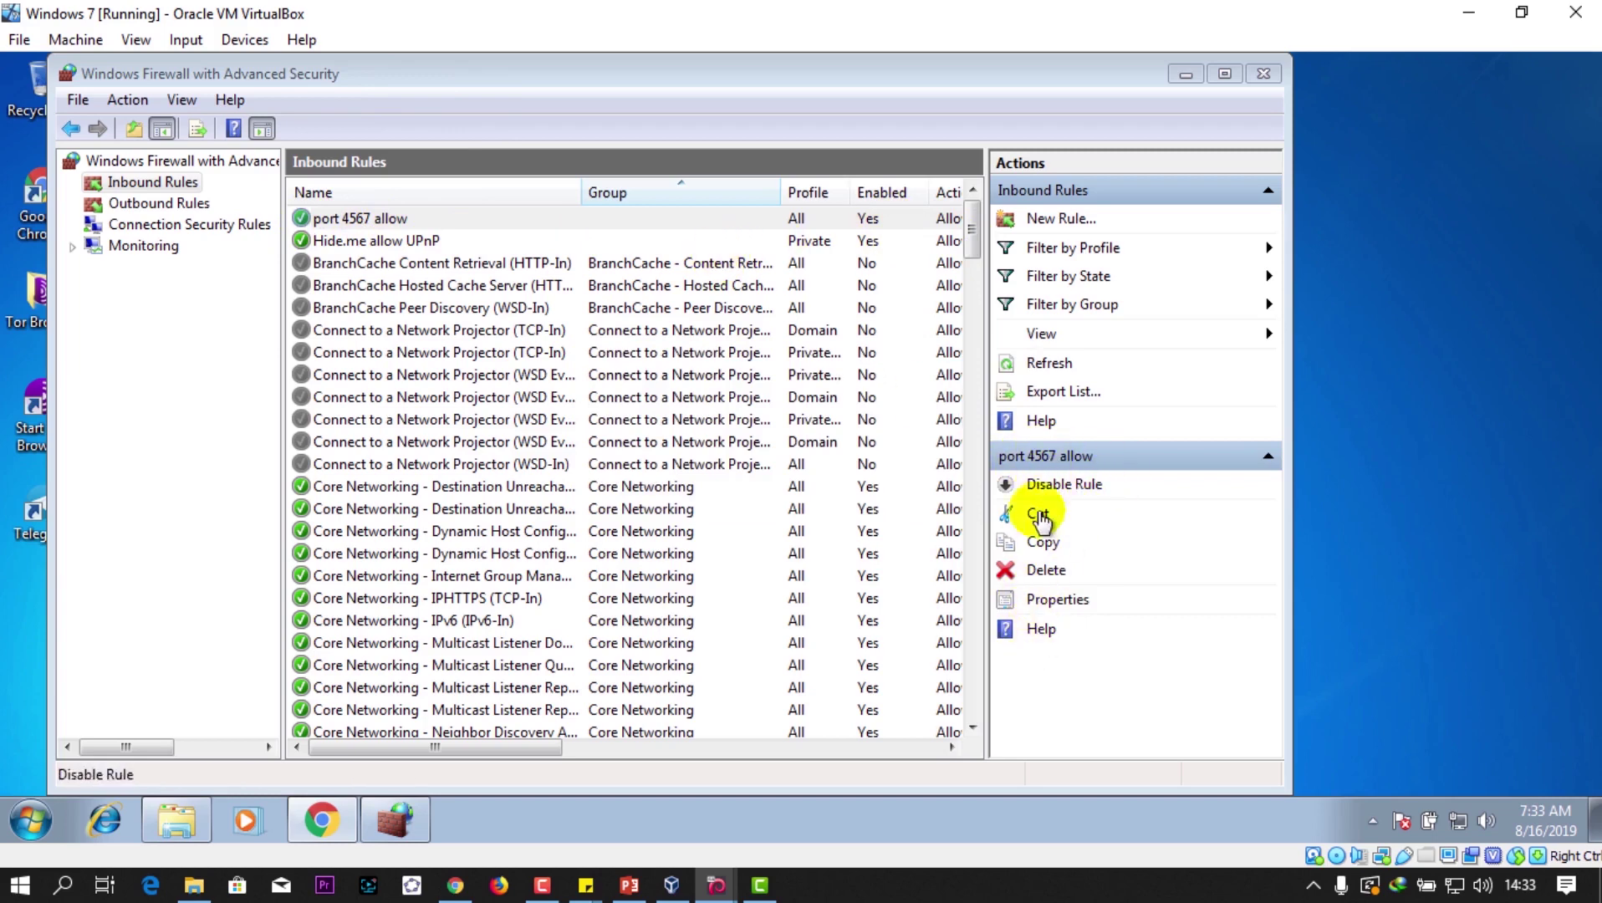
{"action": "left_click", "coordinate": [366, 220]}
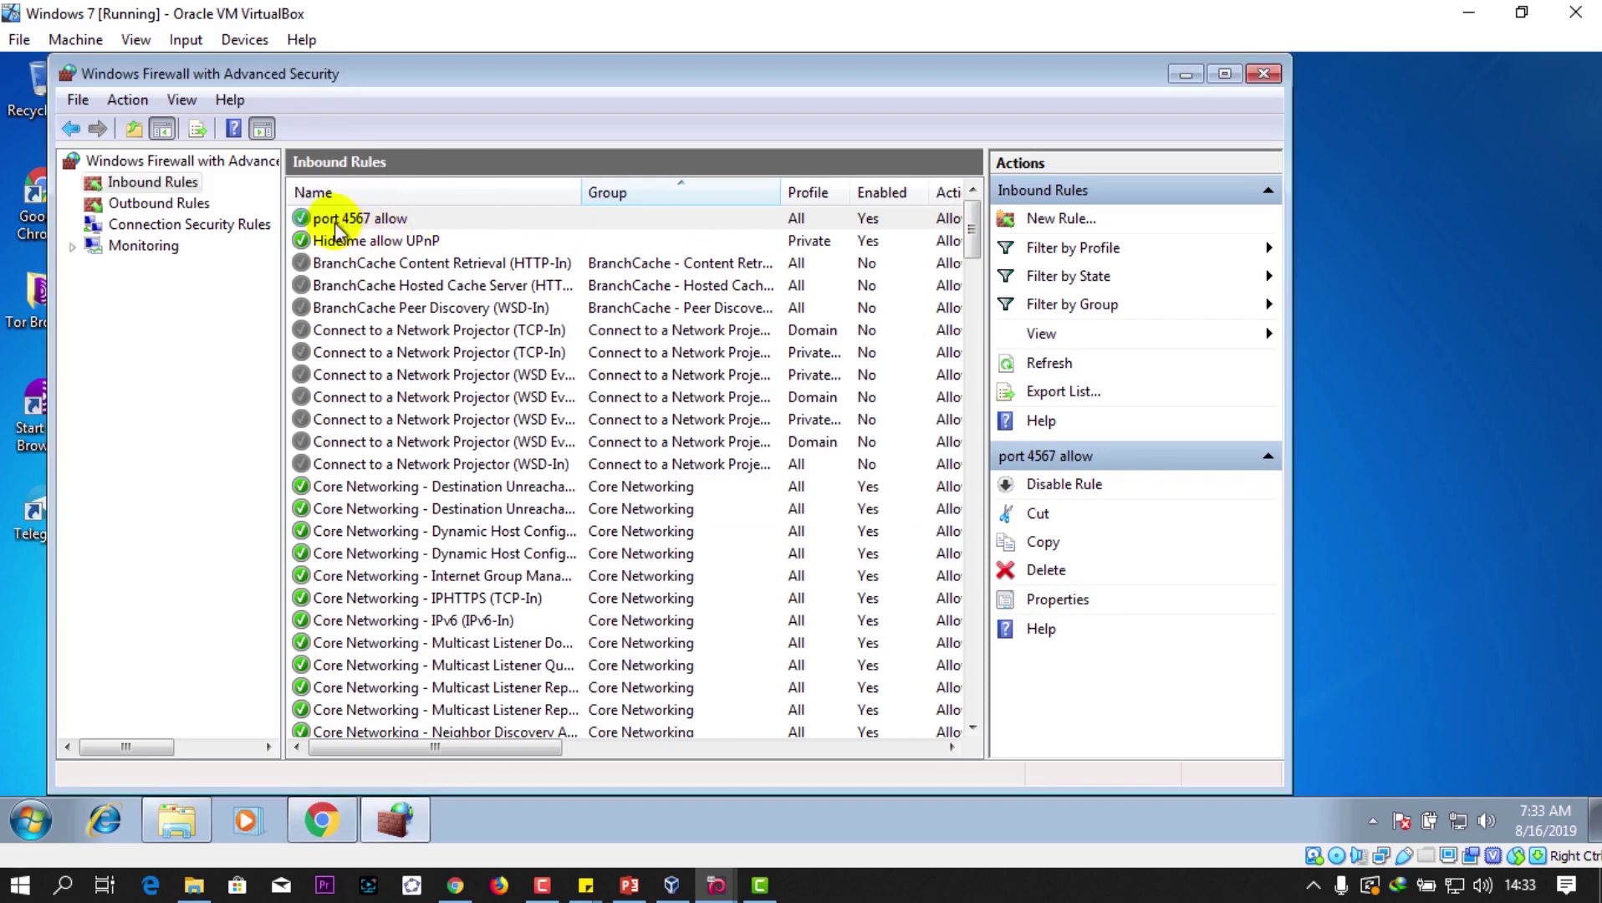
{"action": "left_click", "coordinate": [468, 220]}
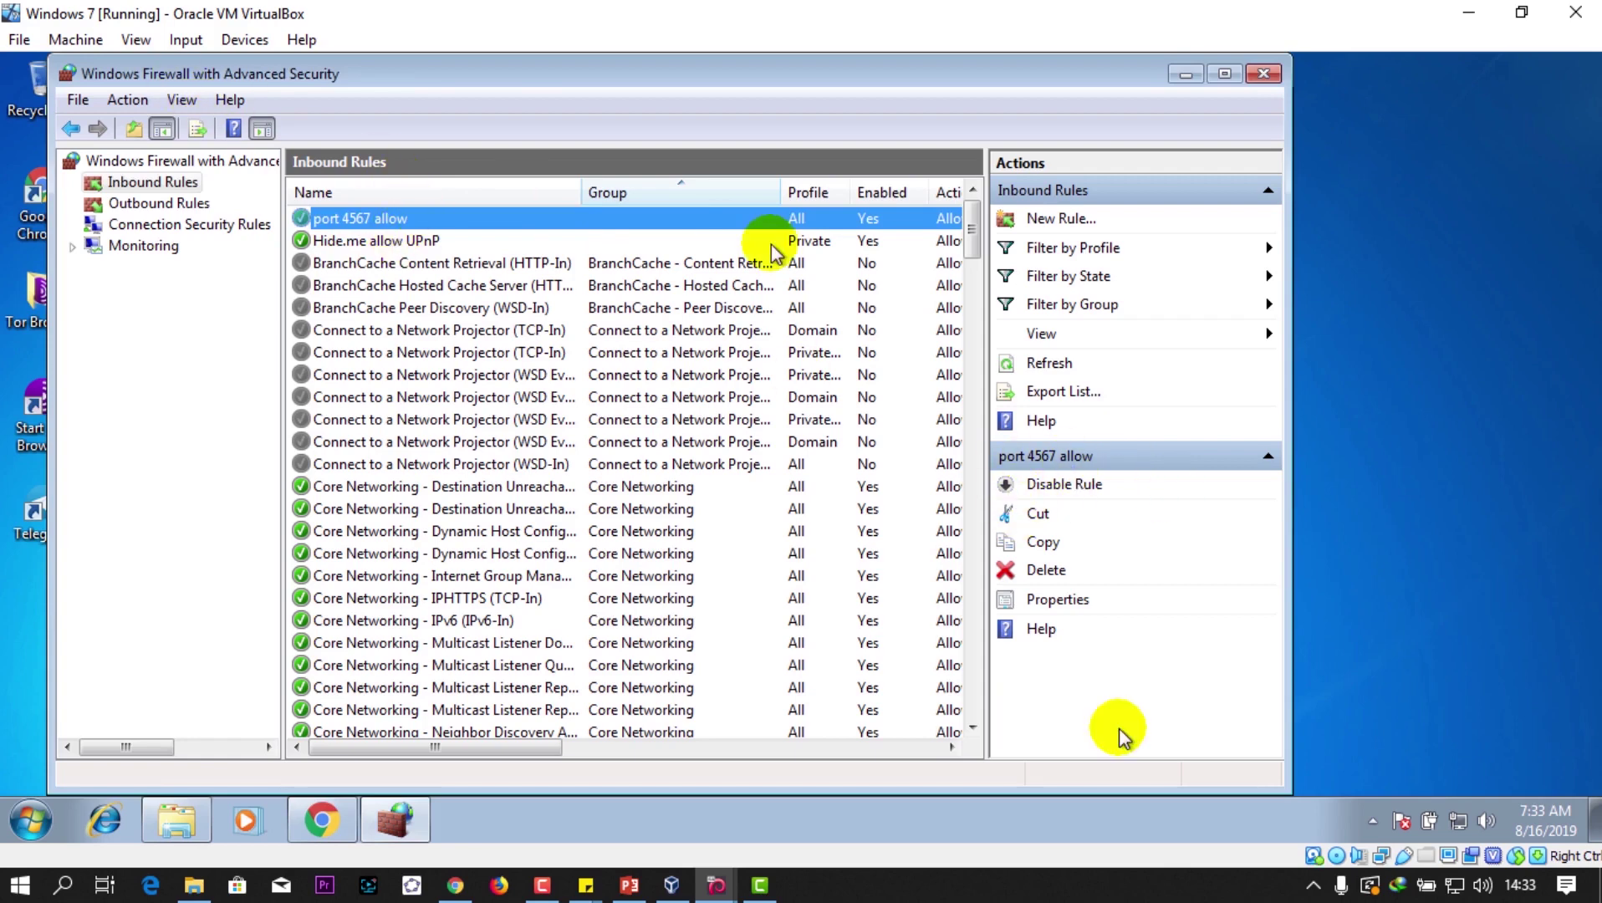
{"action": "left_click", "coordinate": [1047, 570]}
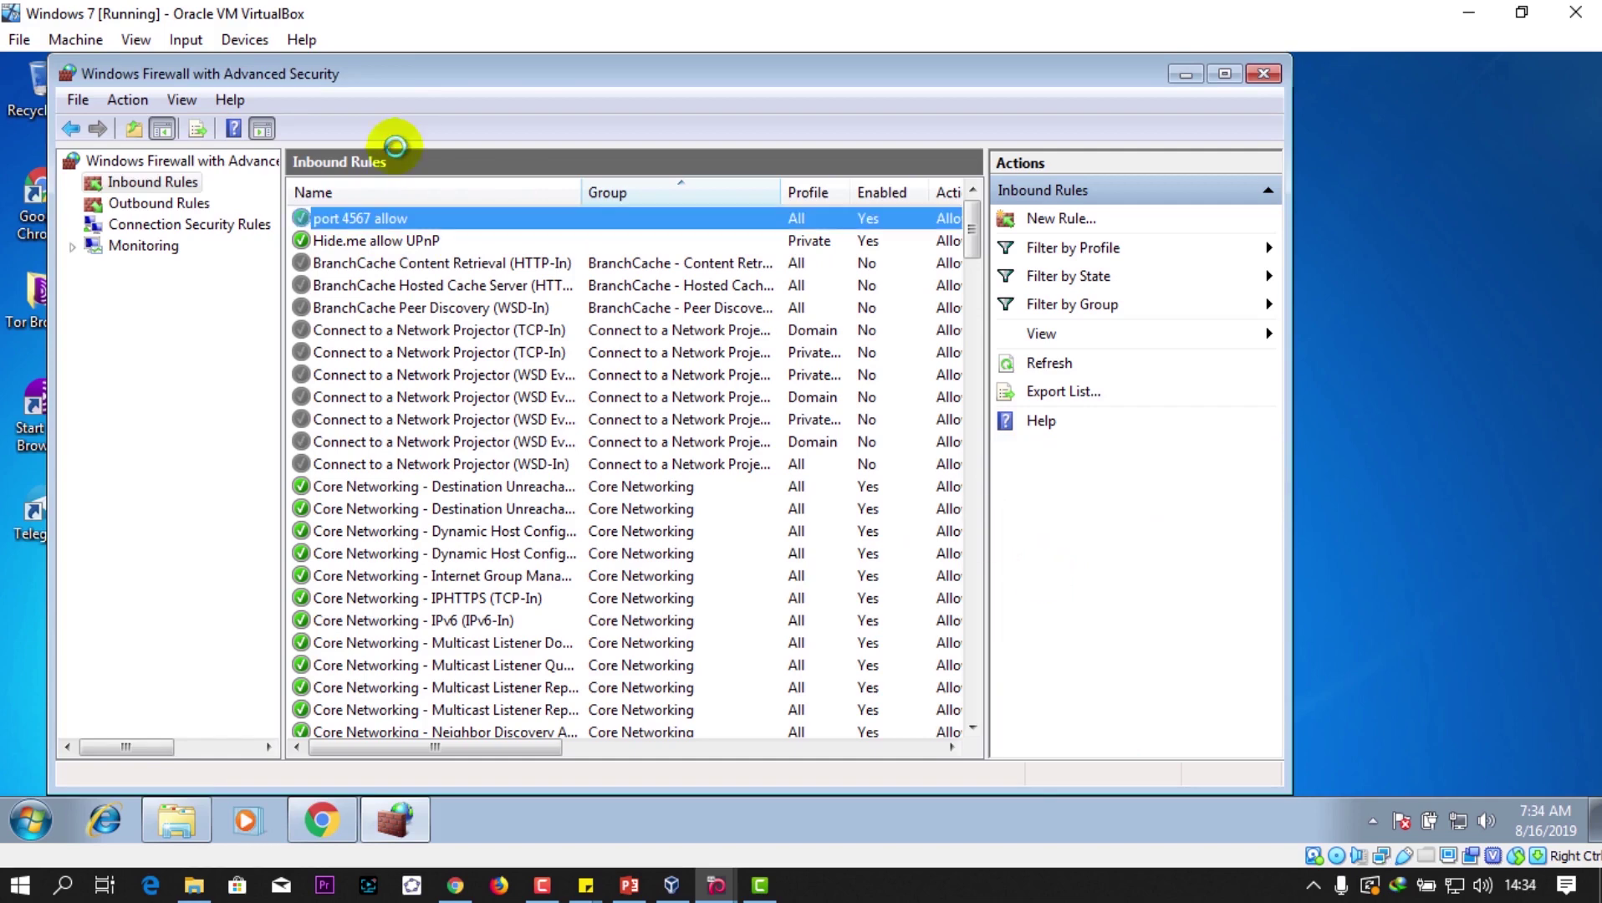
{"action": "left_click", "coordinate": [1040, 575]}
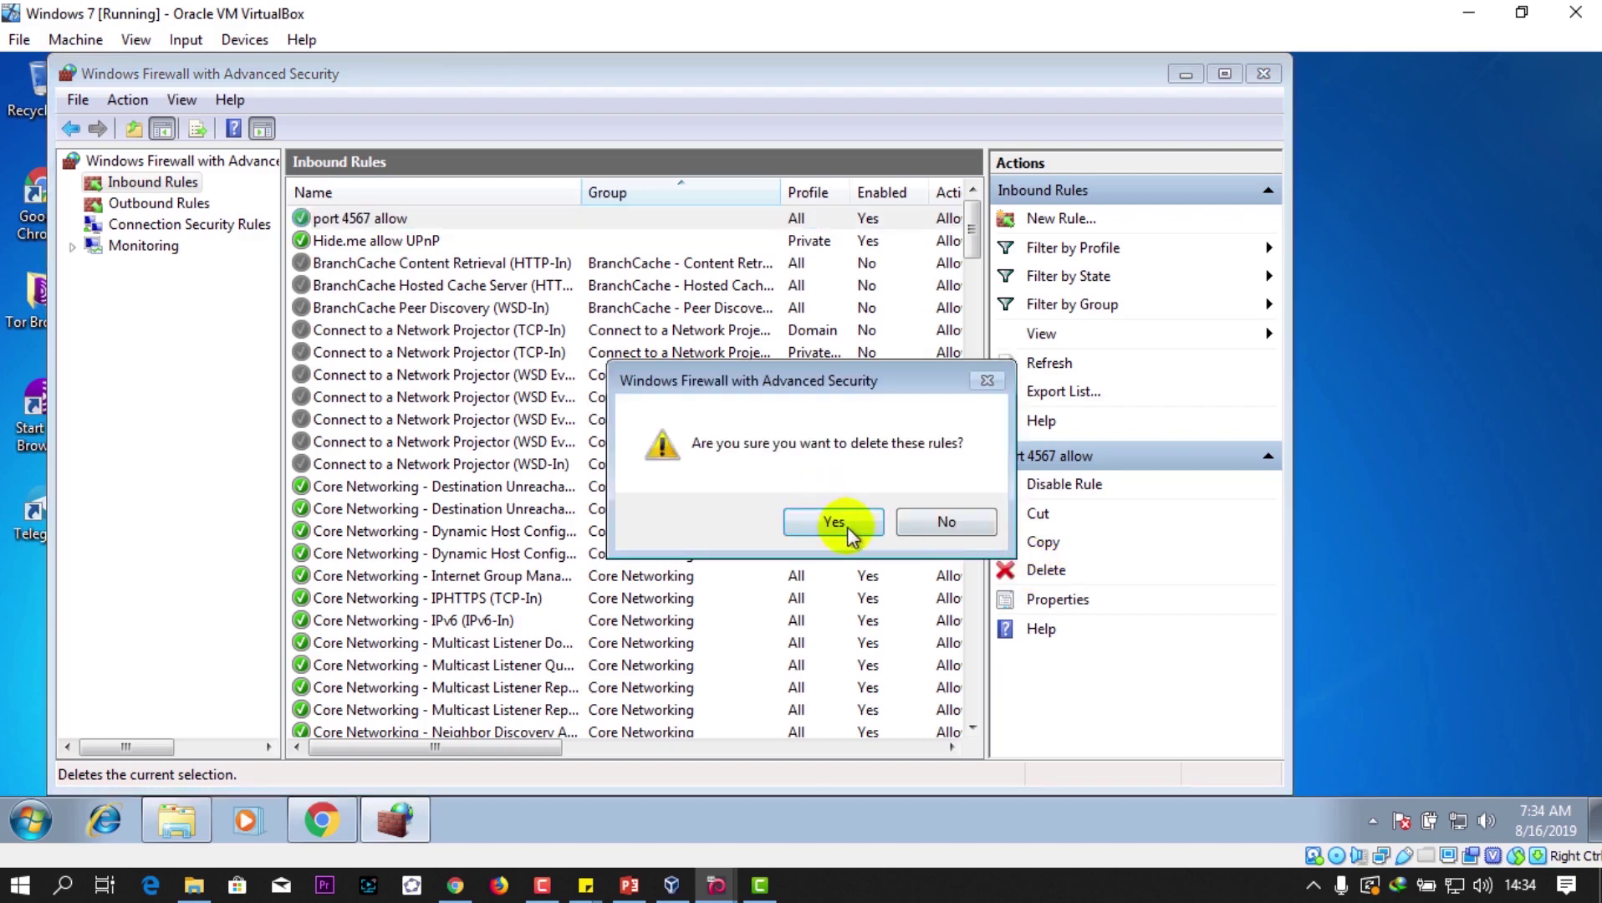
{"action": "left_click", "coordinate": [846, 527]}
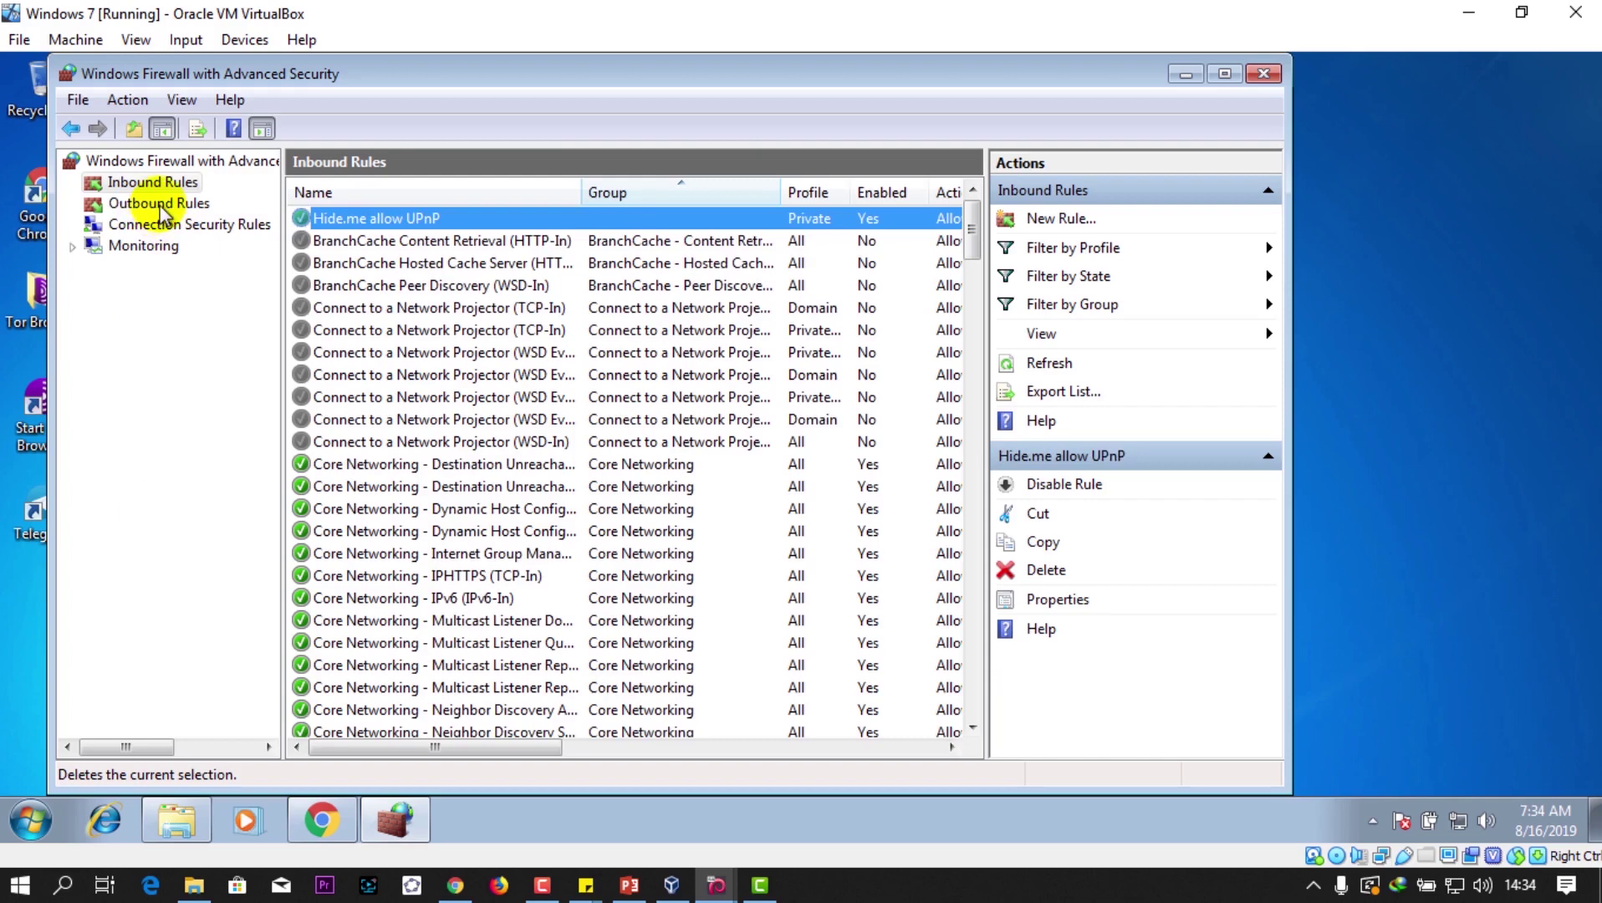
Step: Start a new outbound rule of type Port for TCP with specific remote port 878
{"action": "left_click", "coordinate": [159, 204]}
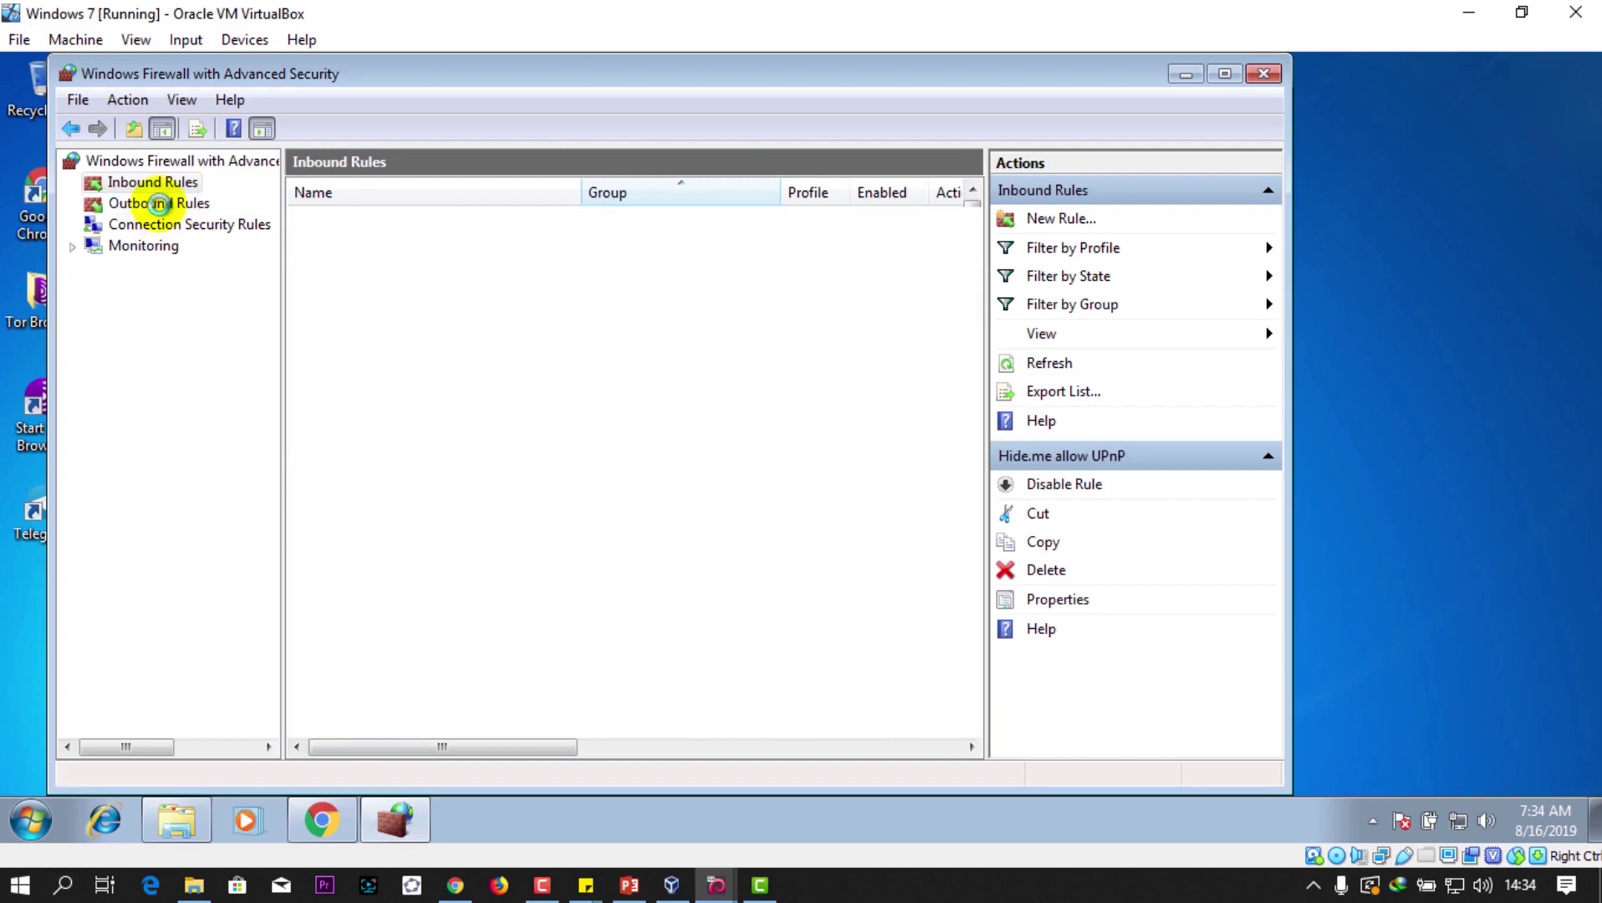
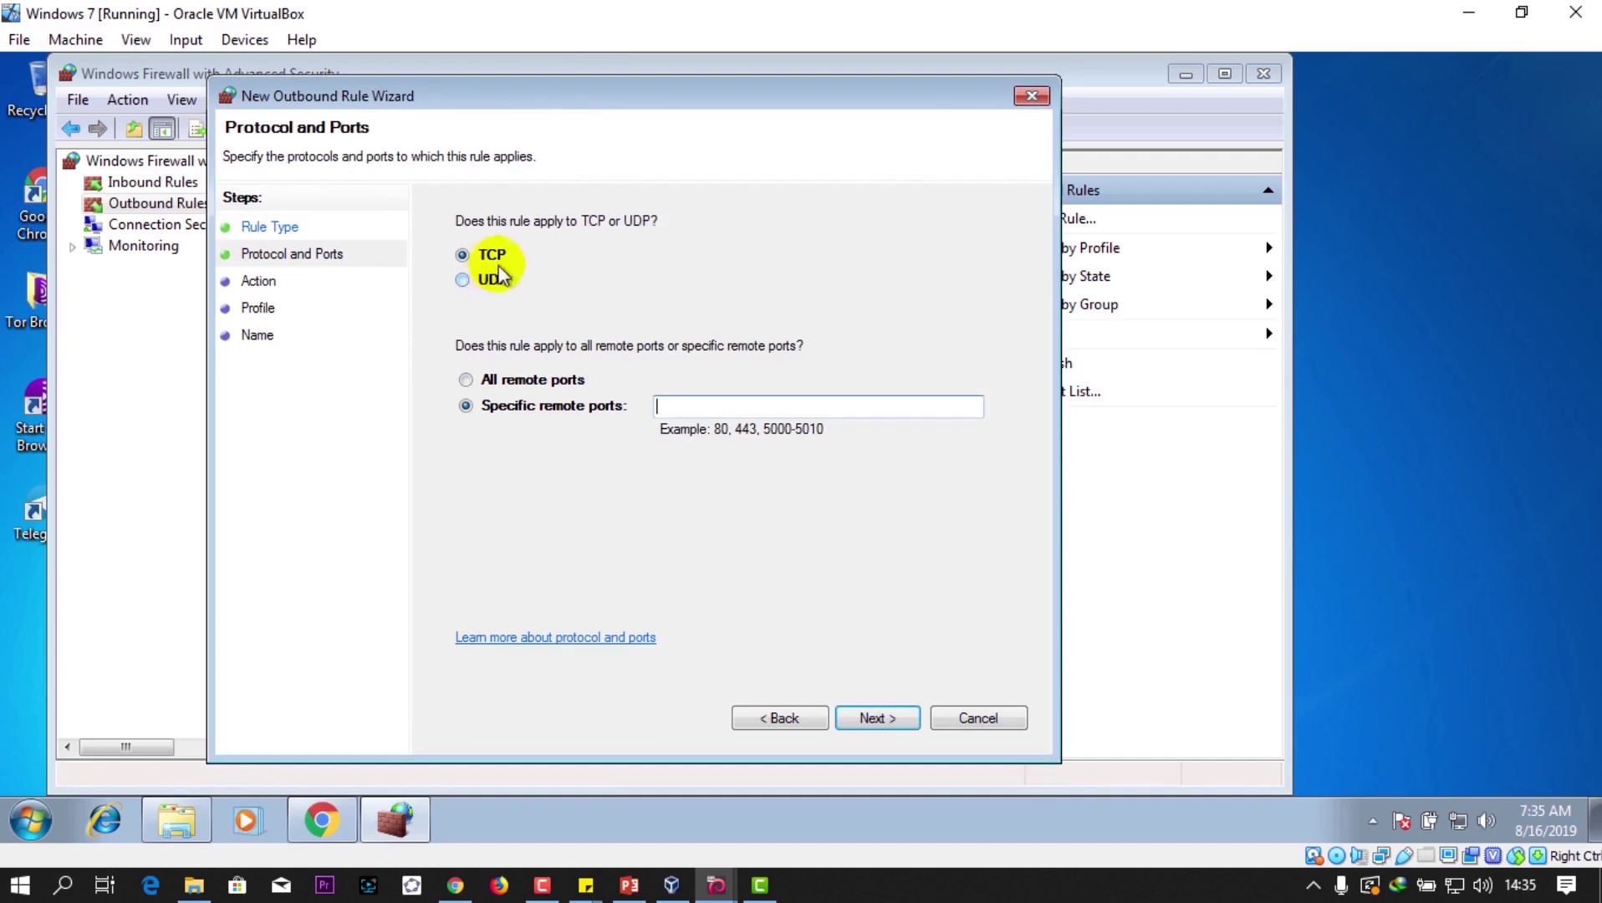
{"action": "left_click", "coordinate": [728, 410]}
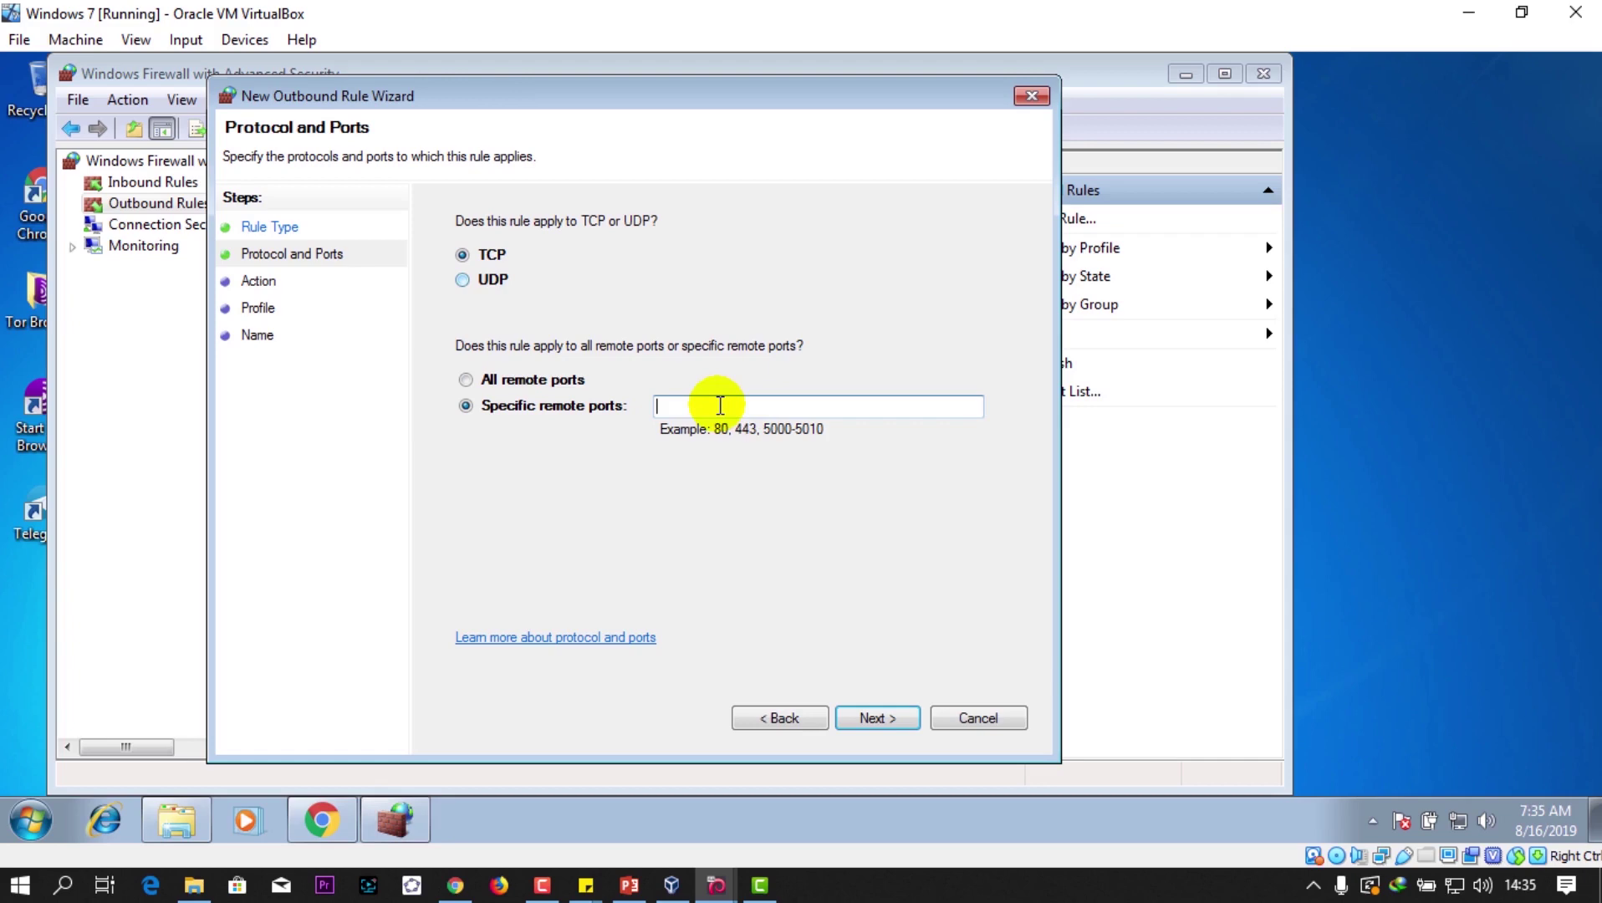
{"action": "type", "text": "37"}
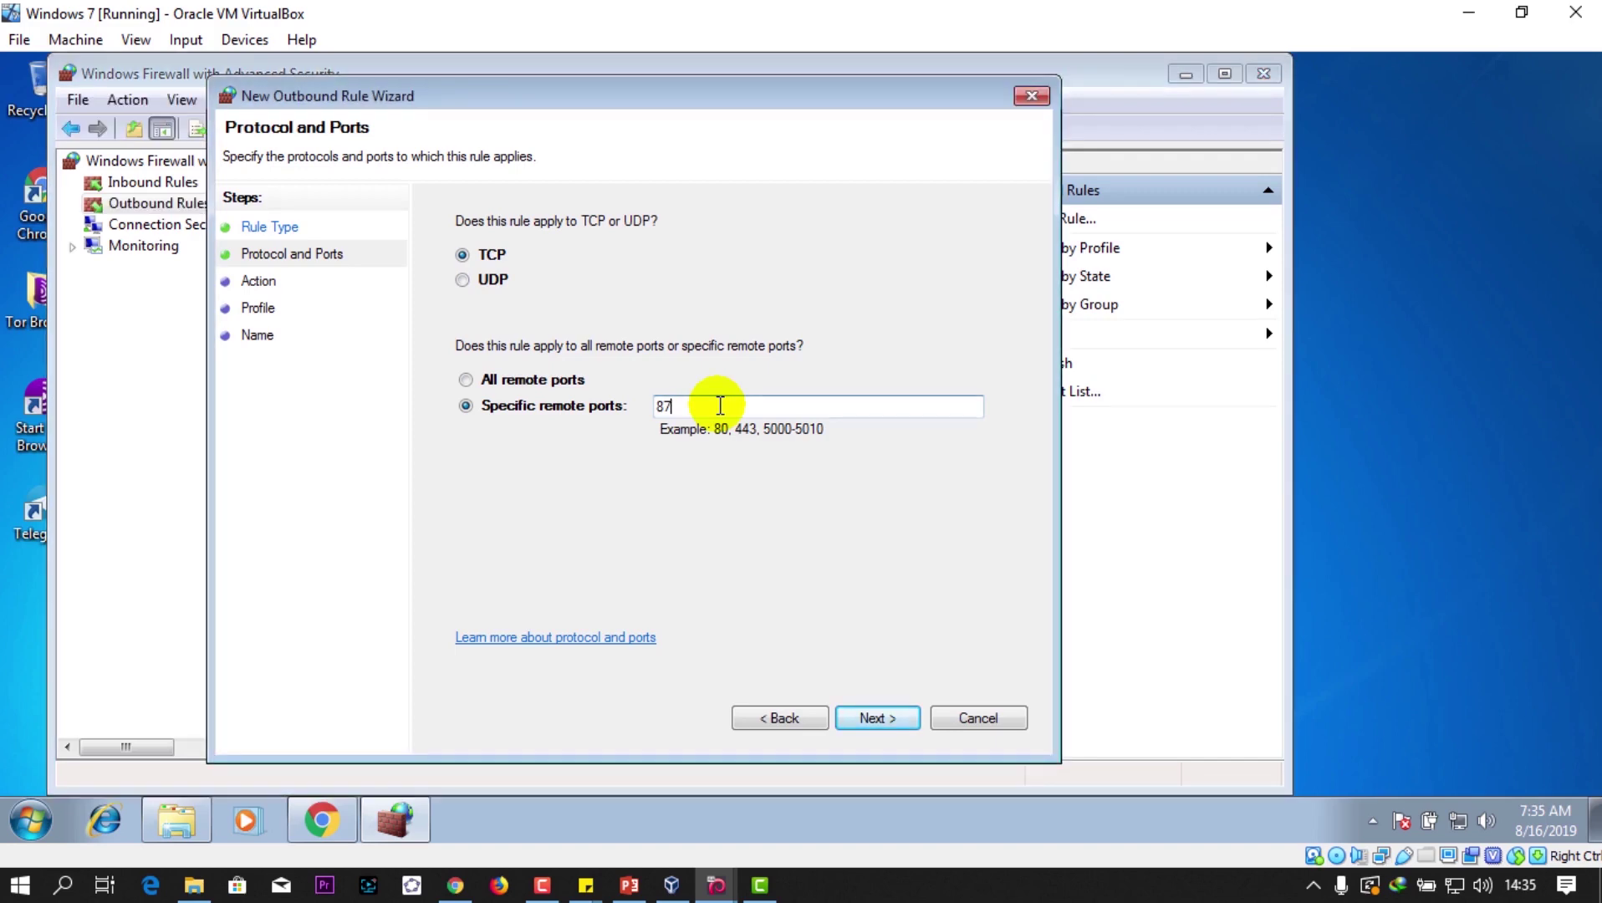
{"action": "type", "text": "8"}
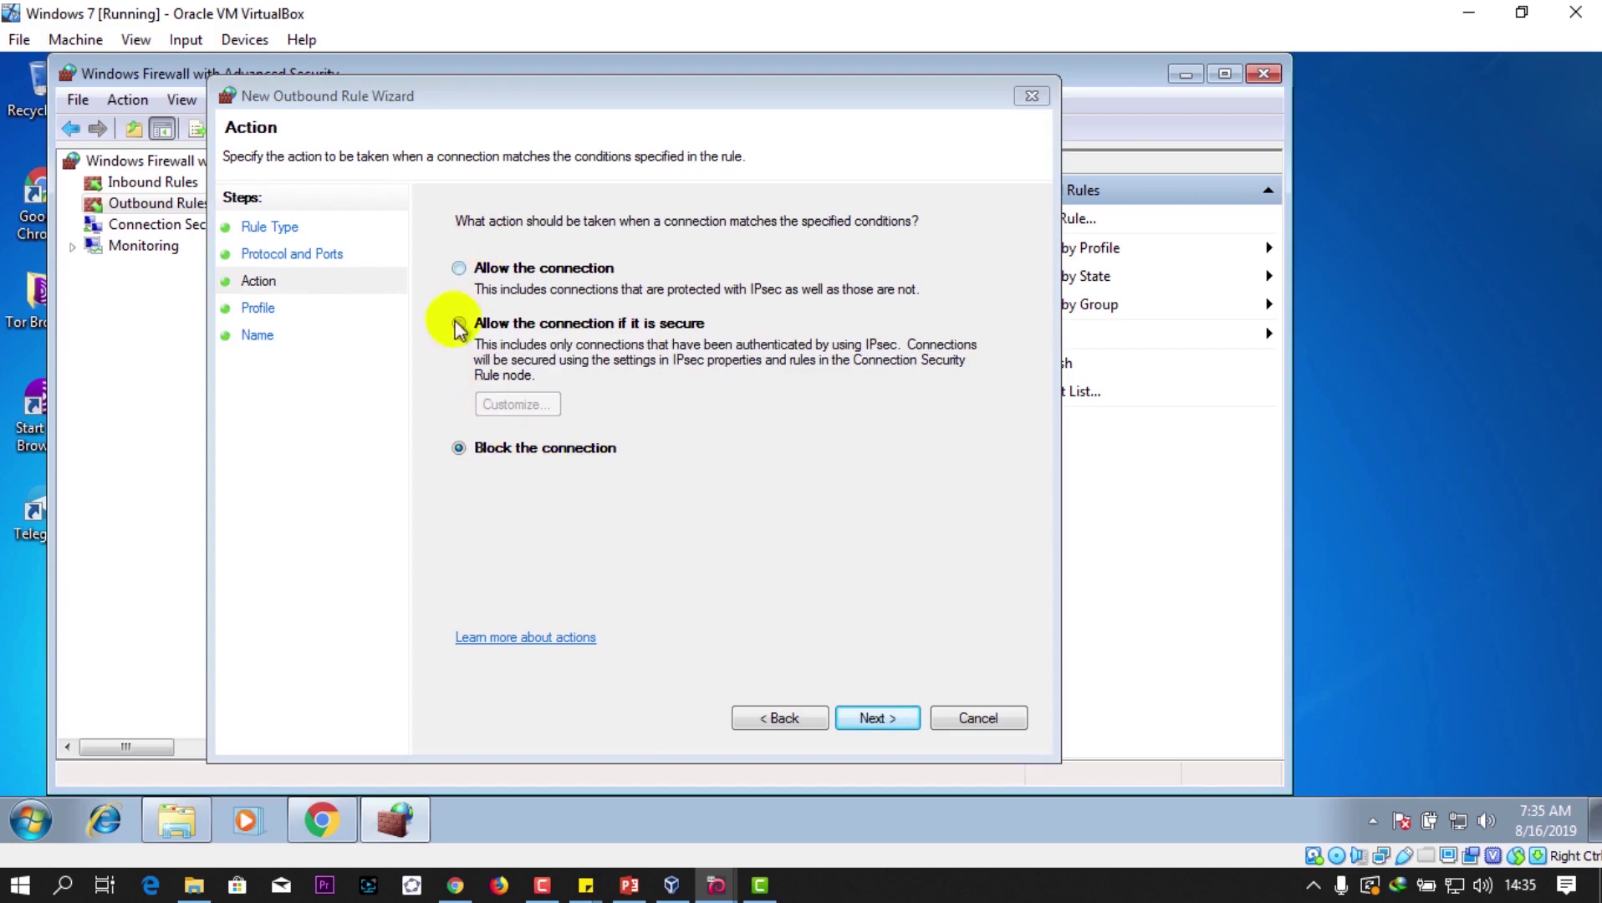
Step: Create the outbound rule with Block the connection, the Domain, Private and Public profiles, and the name "port 878 blocked"
{"action": "left_click", "coordinate": [880, 721]}
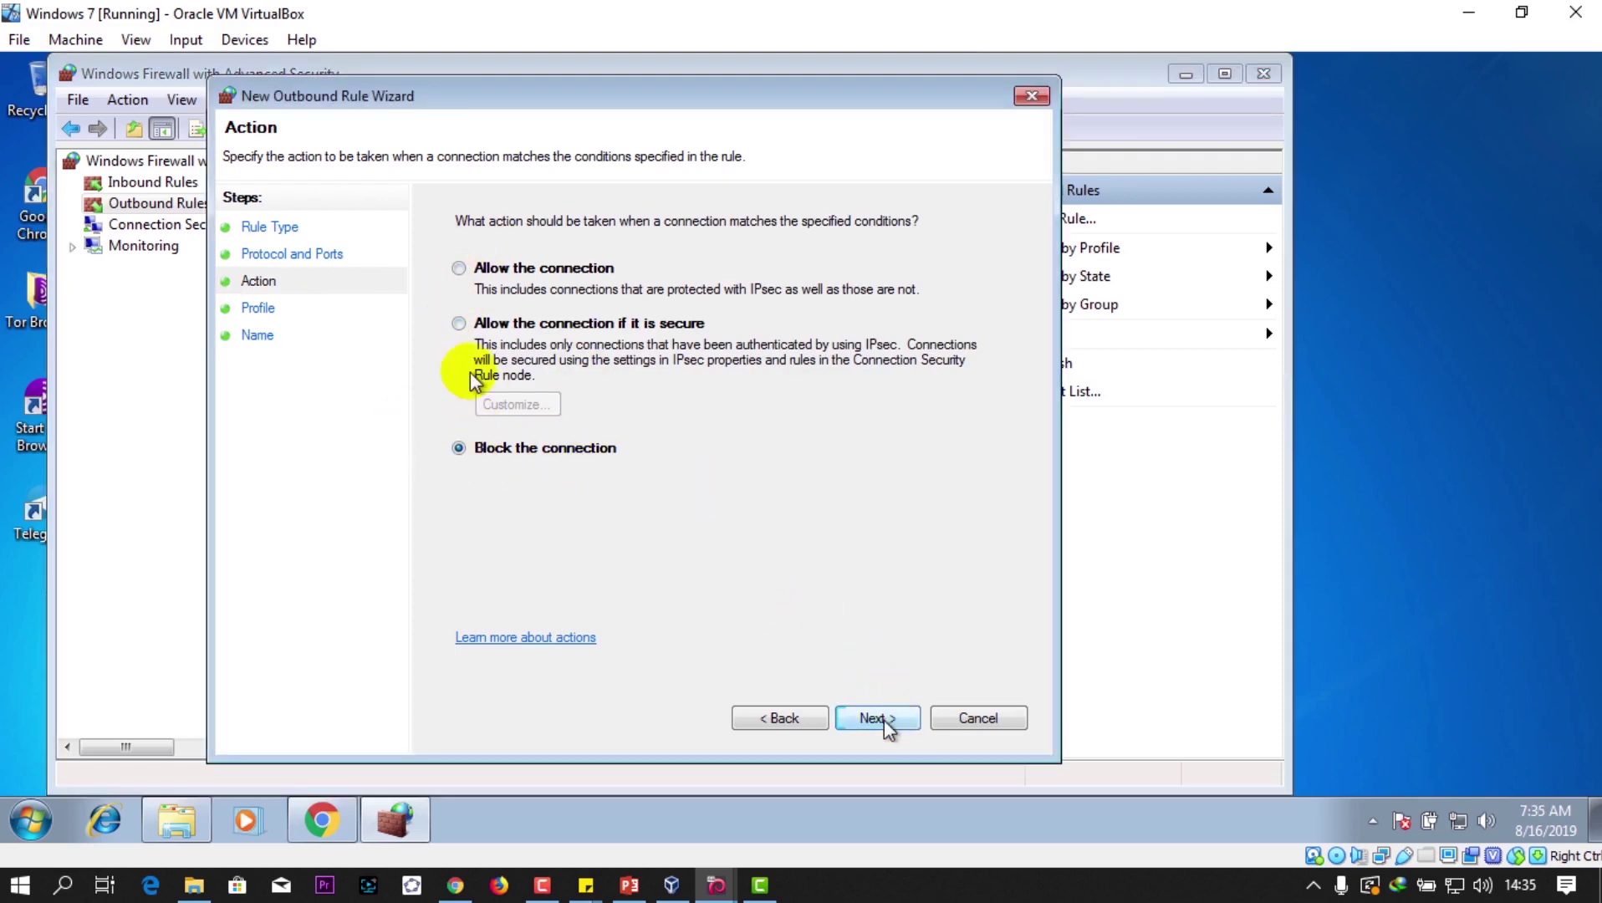
{"action": "left_click", "coordinate": [878, 719]}
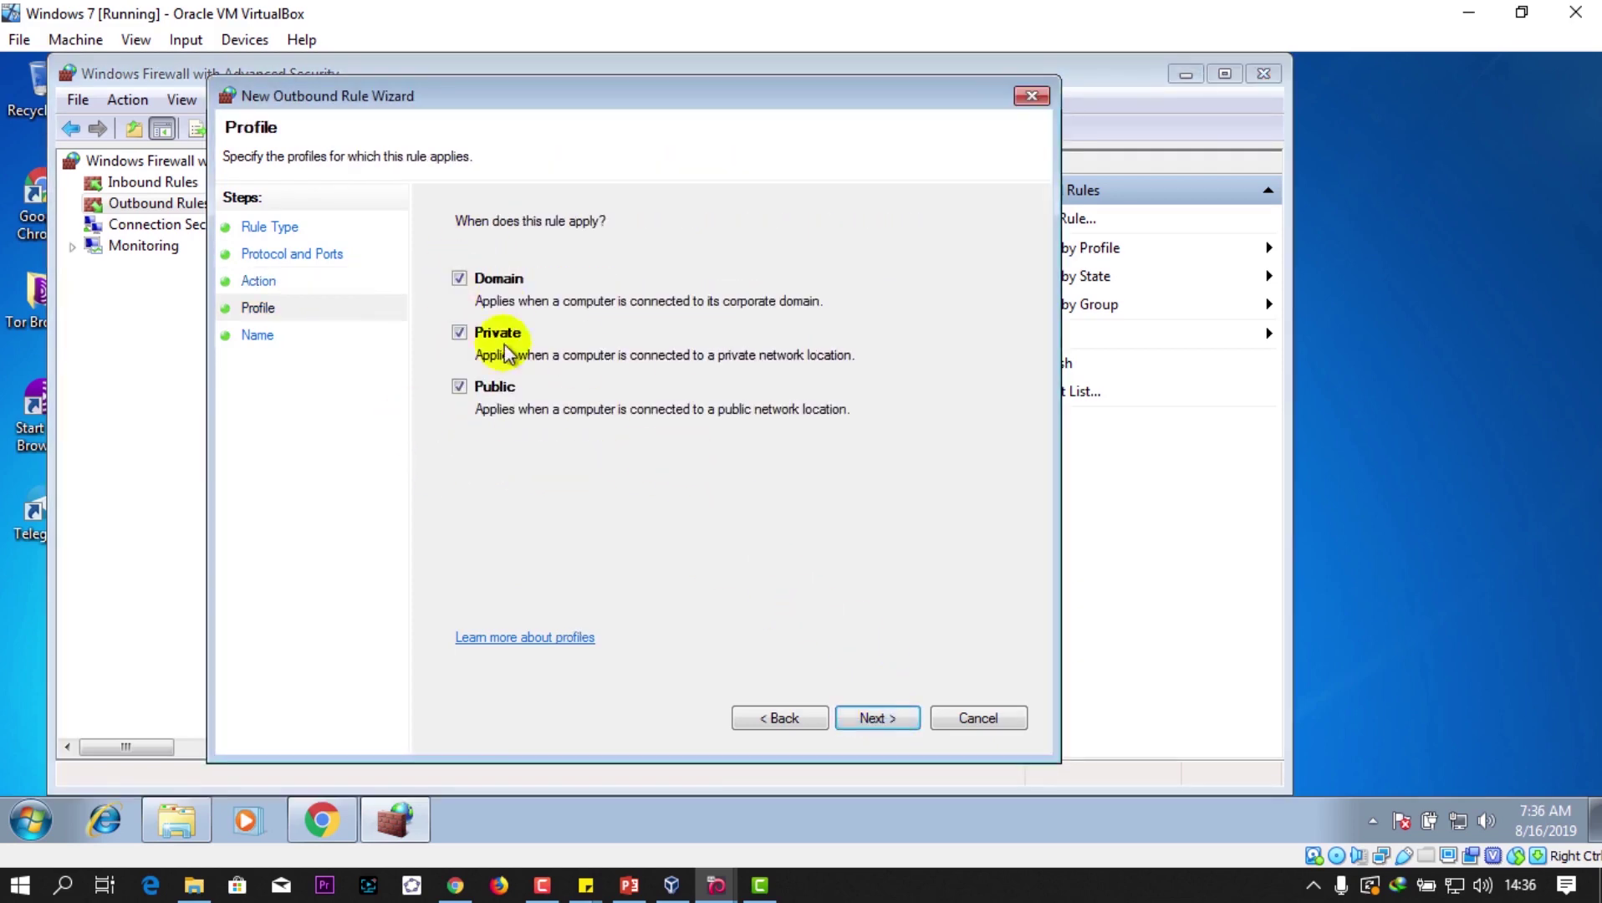
{"action": "left_click", "coordinate": [878, 720]}
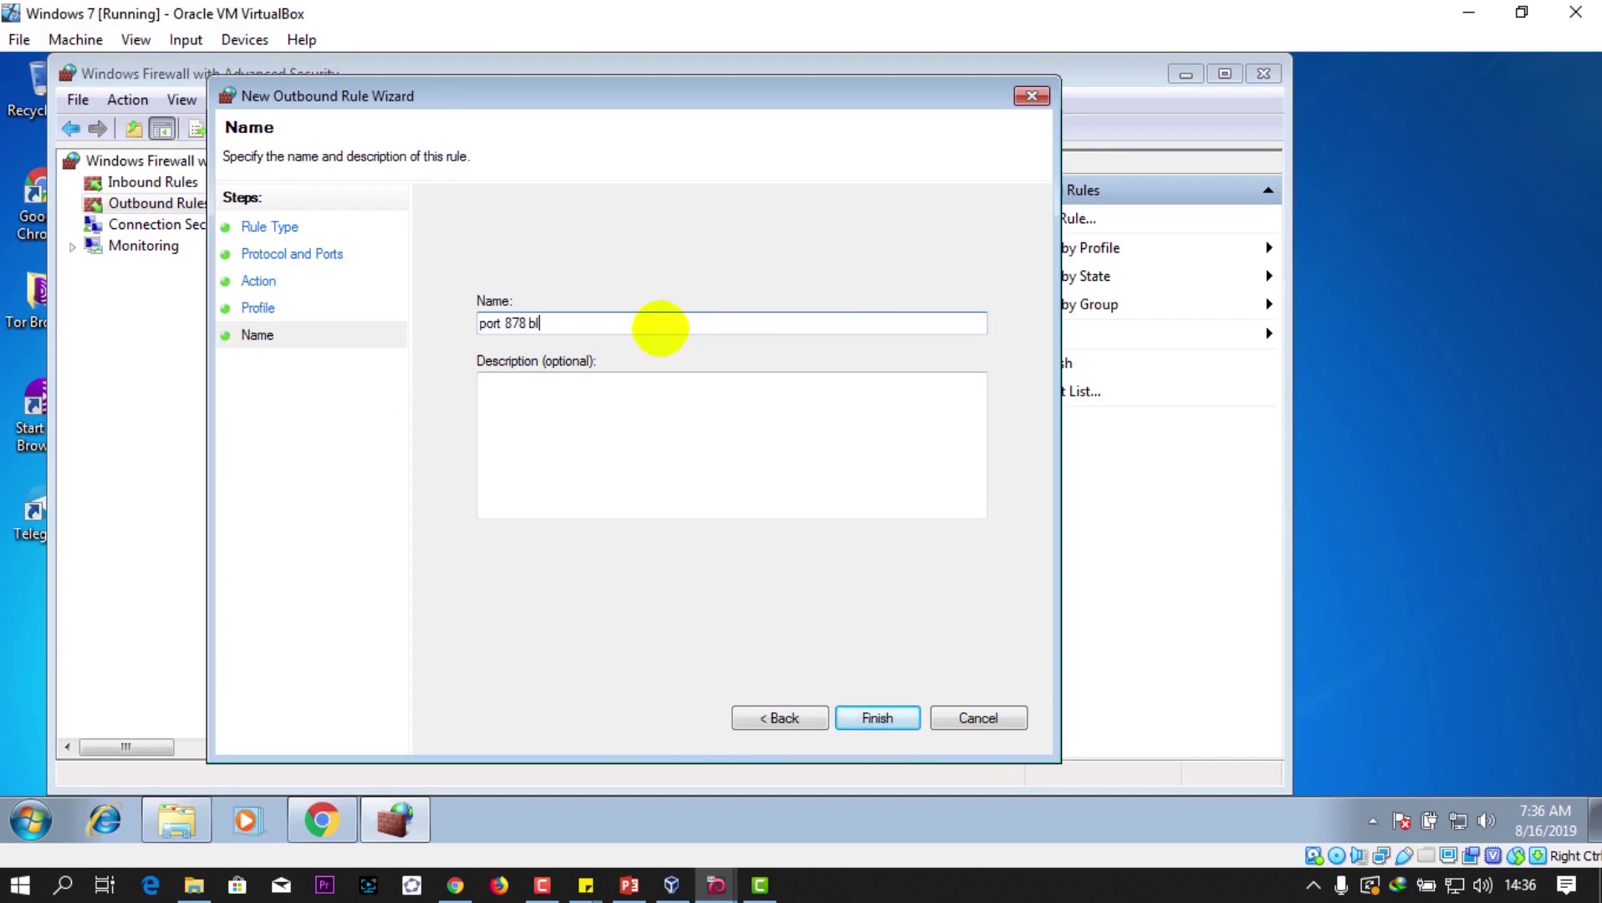
{"action": "type", "text": "ed"}
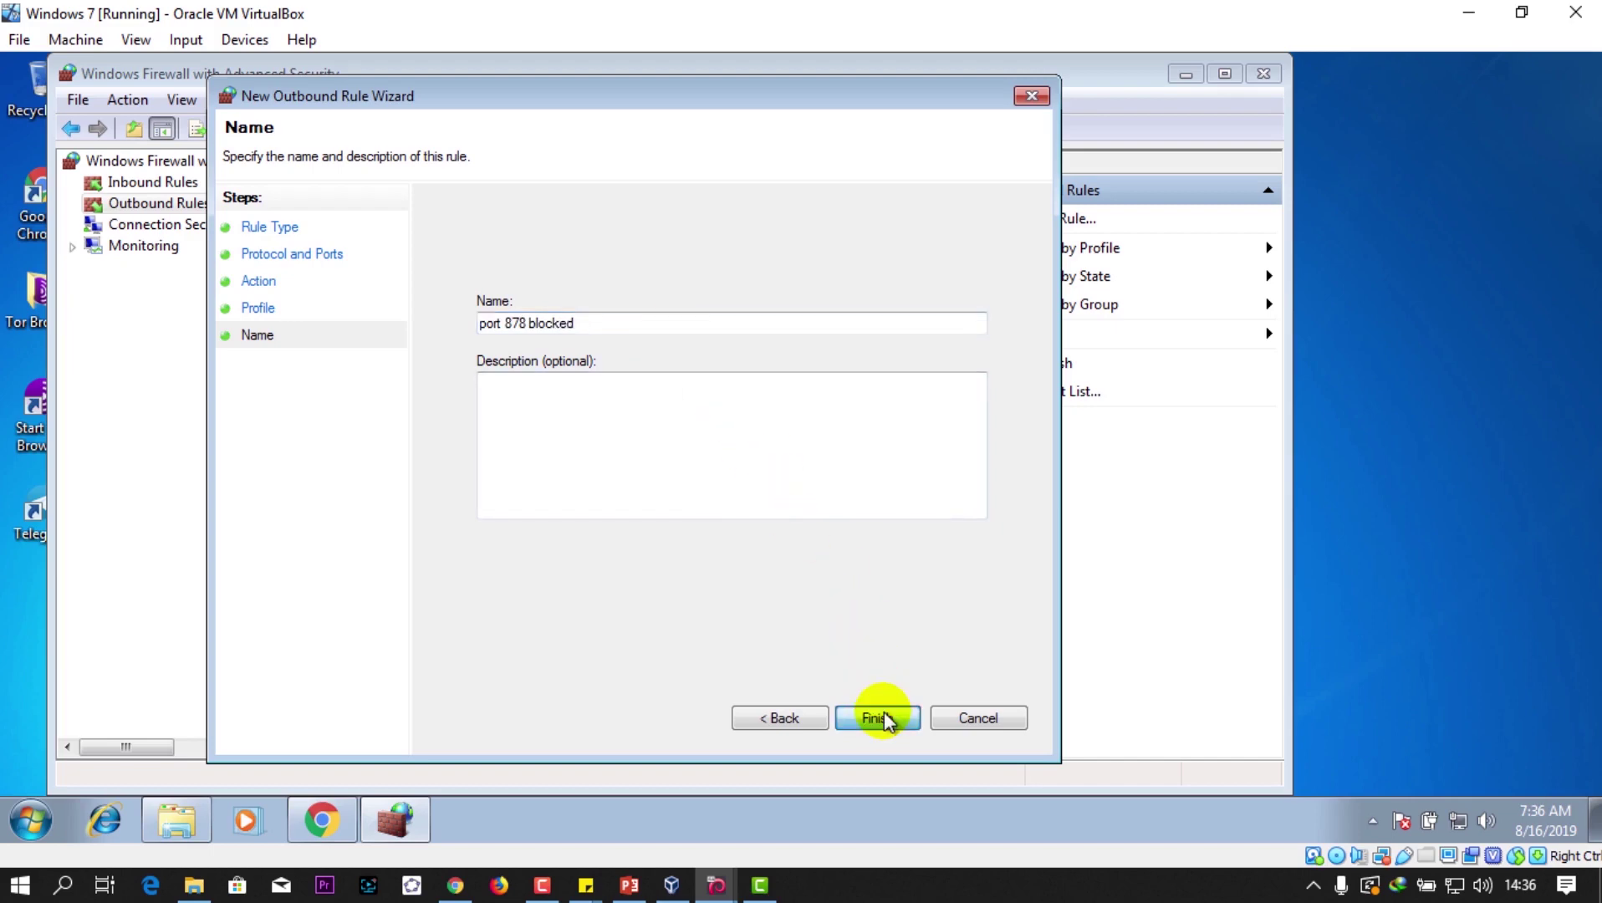
{"action": "left_click", "coordinate": [878, 718]}
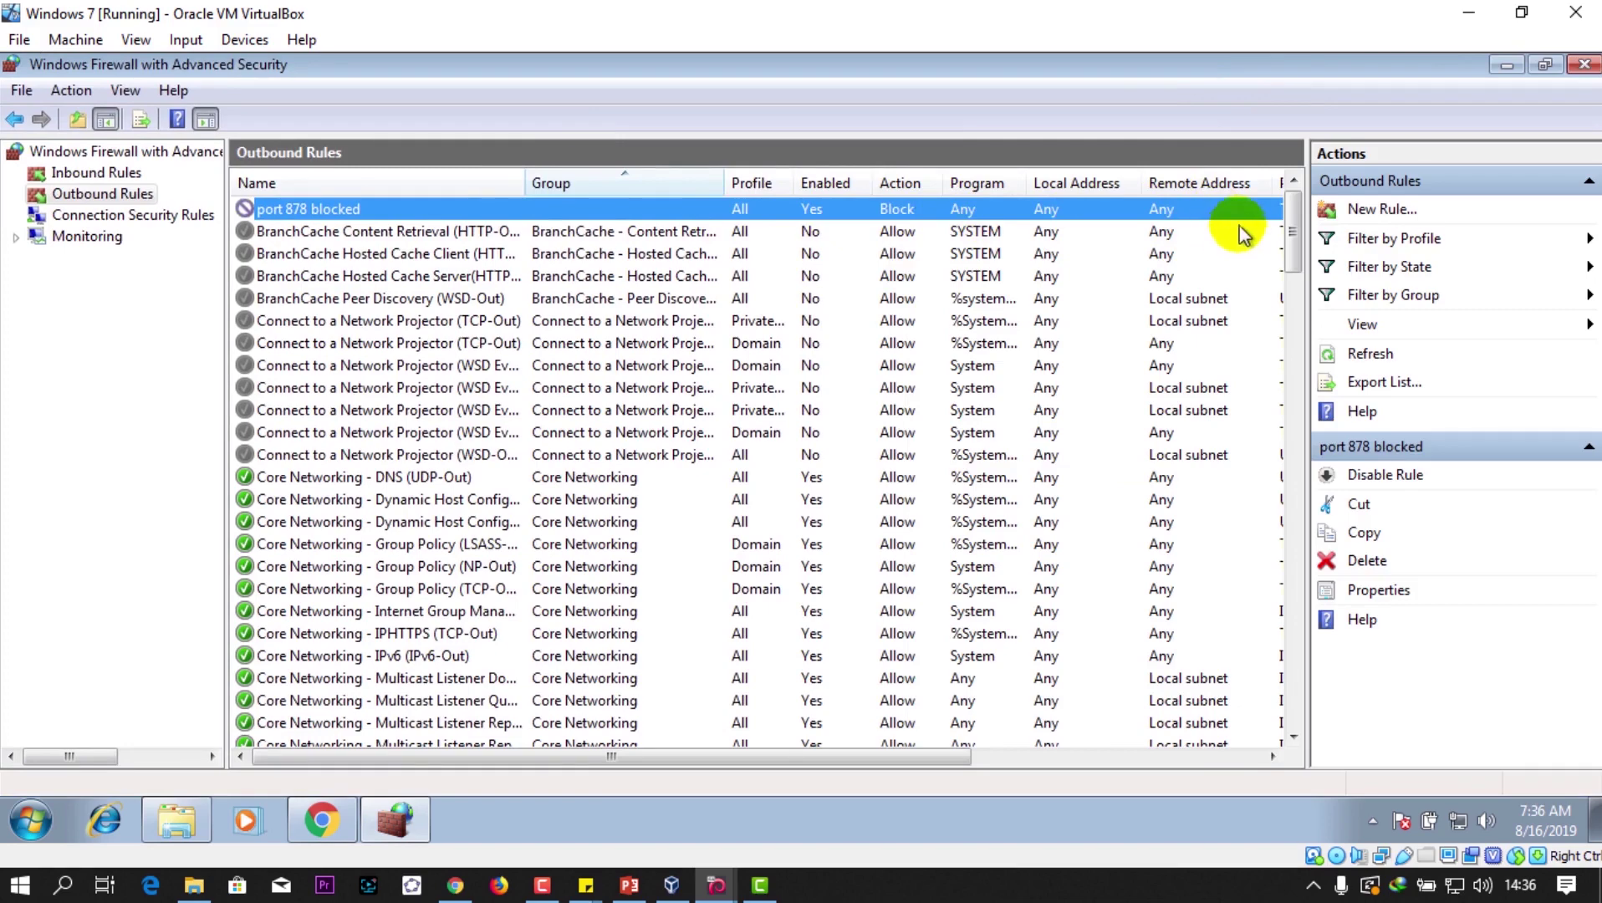
Step: Review the protocol and port columns of the outbound rule "port 878 blocked" and delete that rule
{"action": "left_click_drag", "start_coordinate": [819, 759], "coordinate": [1142, 740]}
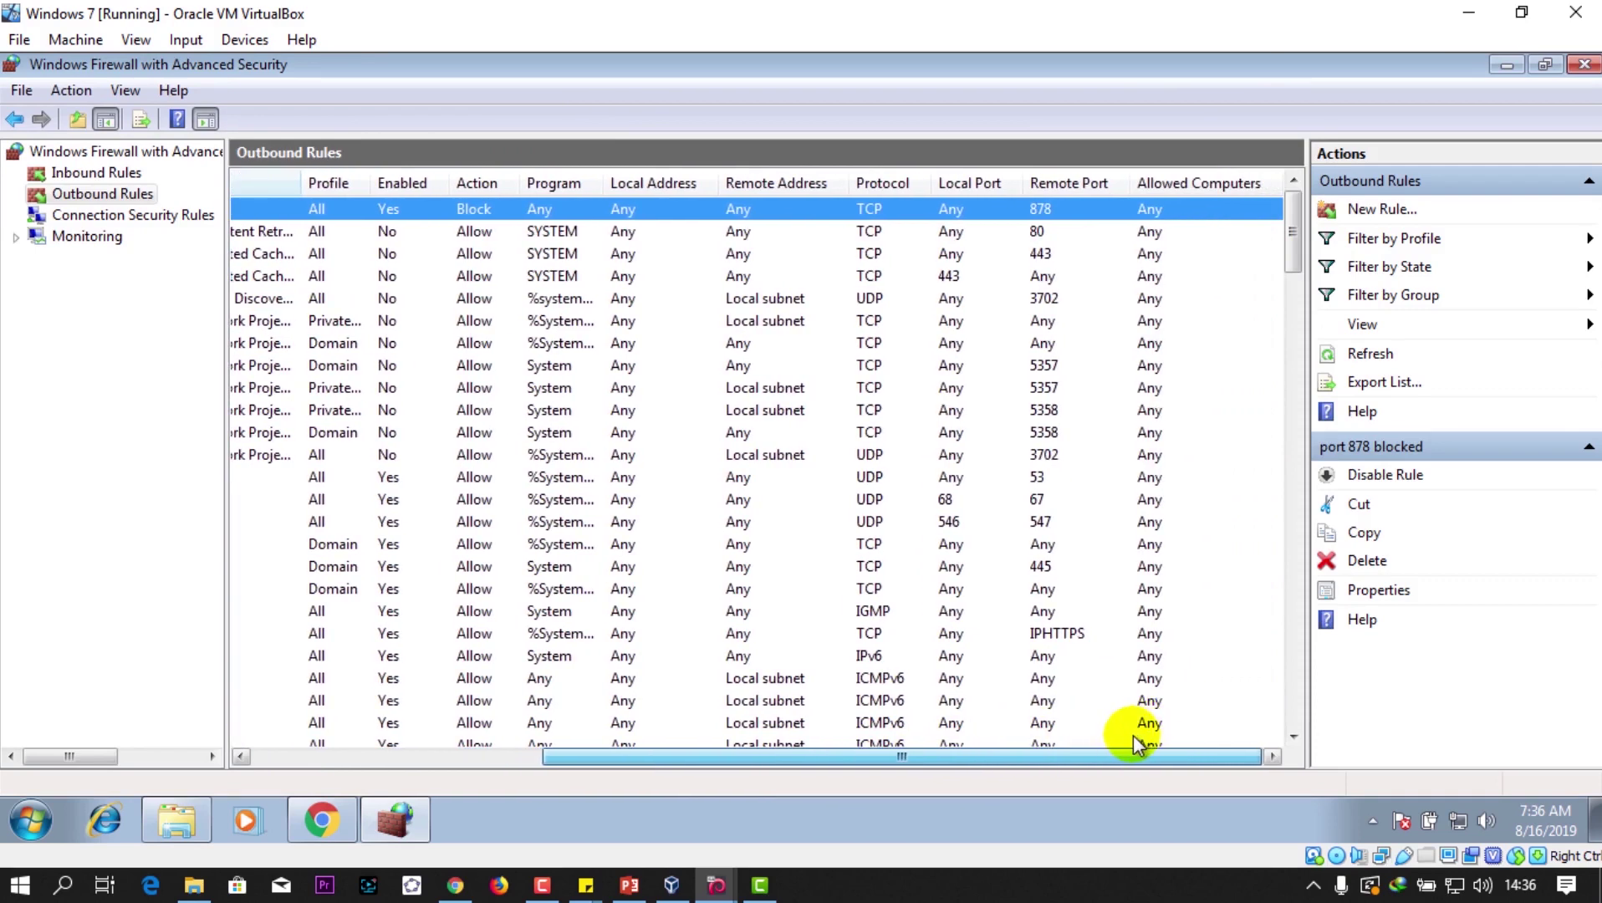
{"action": "left_click_drag", "start_coordinate": [1137, 742], "coordinate": [532, 786]}
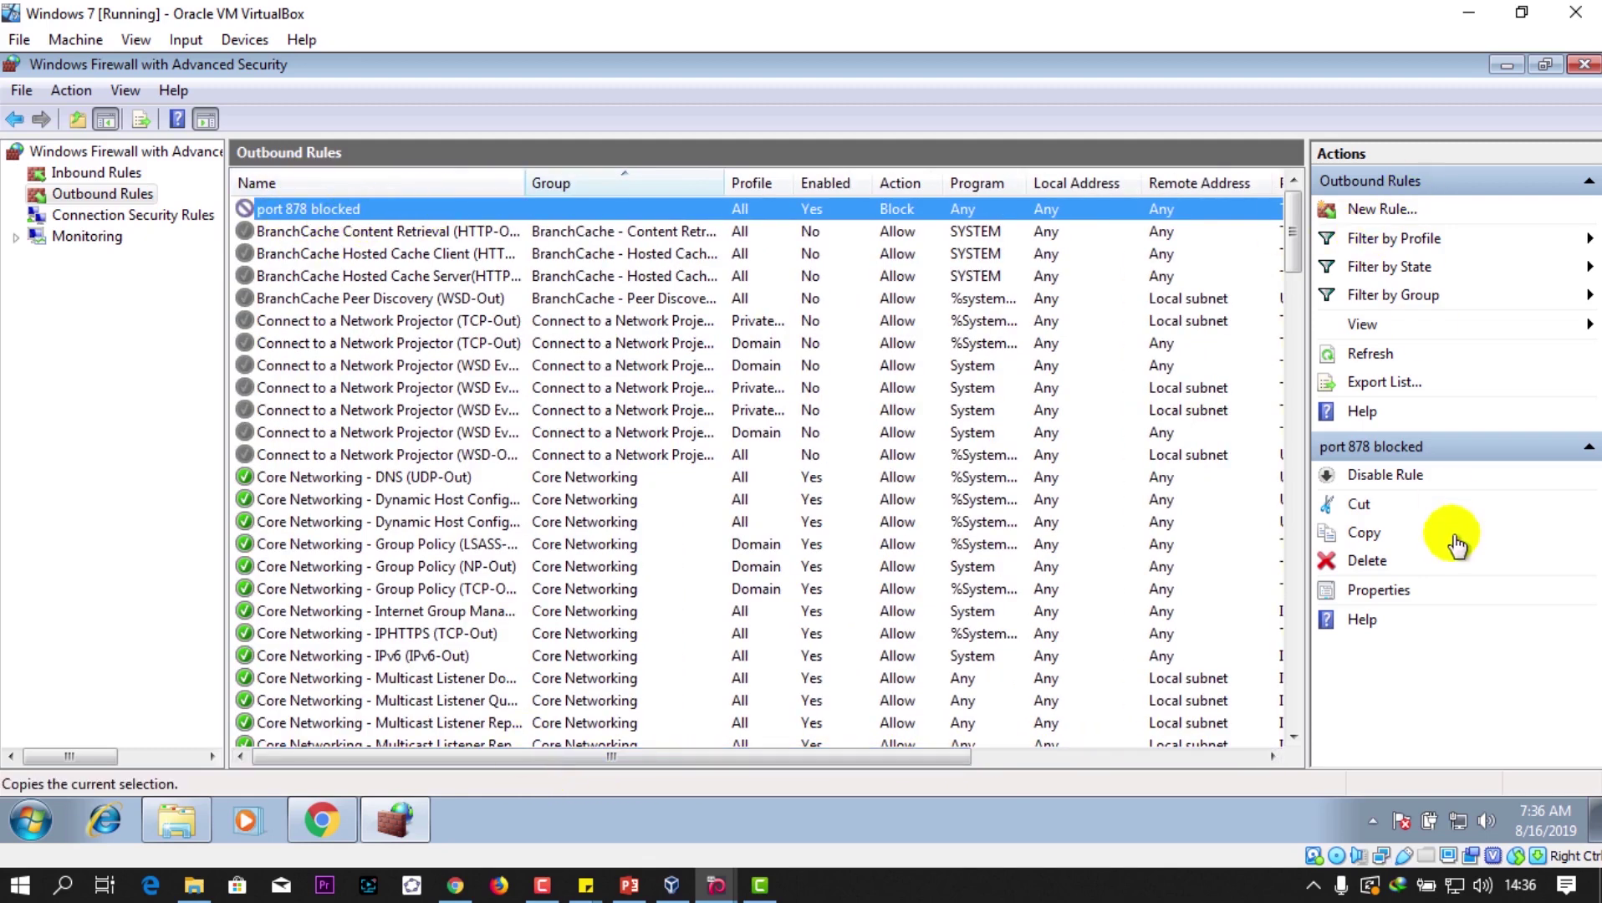
{"action": "left_click", "coordinate": [1355, 562]}
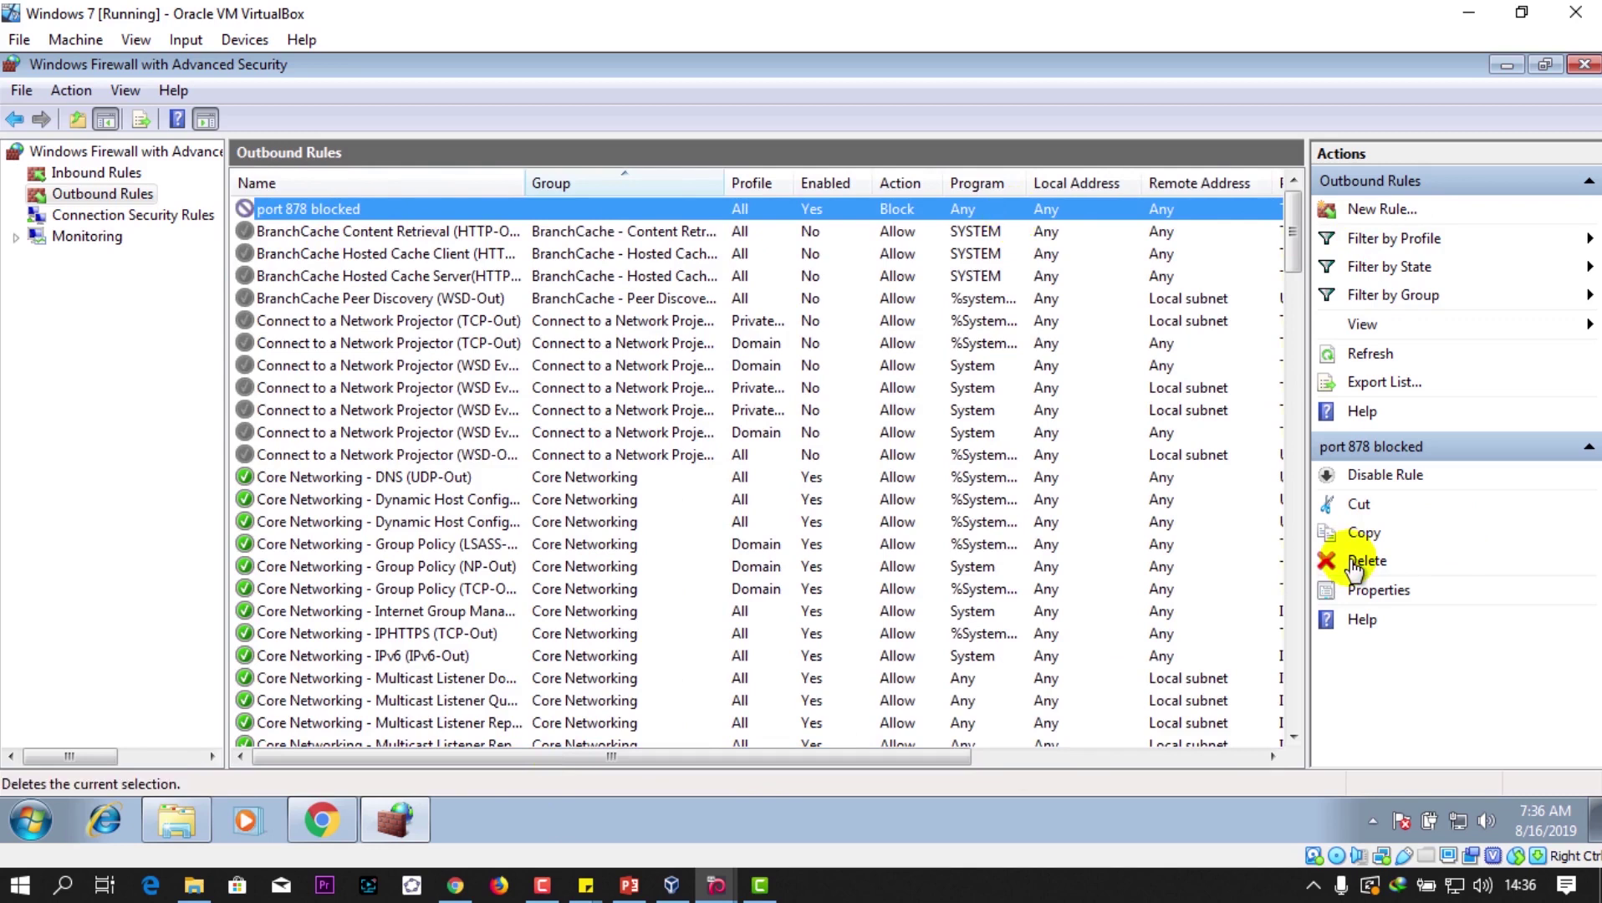
{"action": "left_click", "coordinate": [1353, 562]}
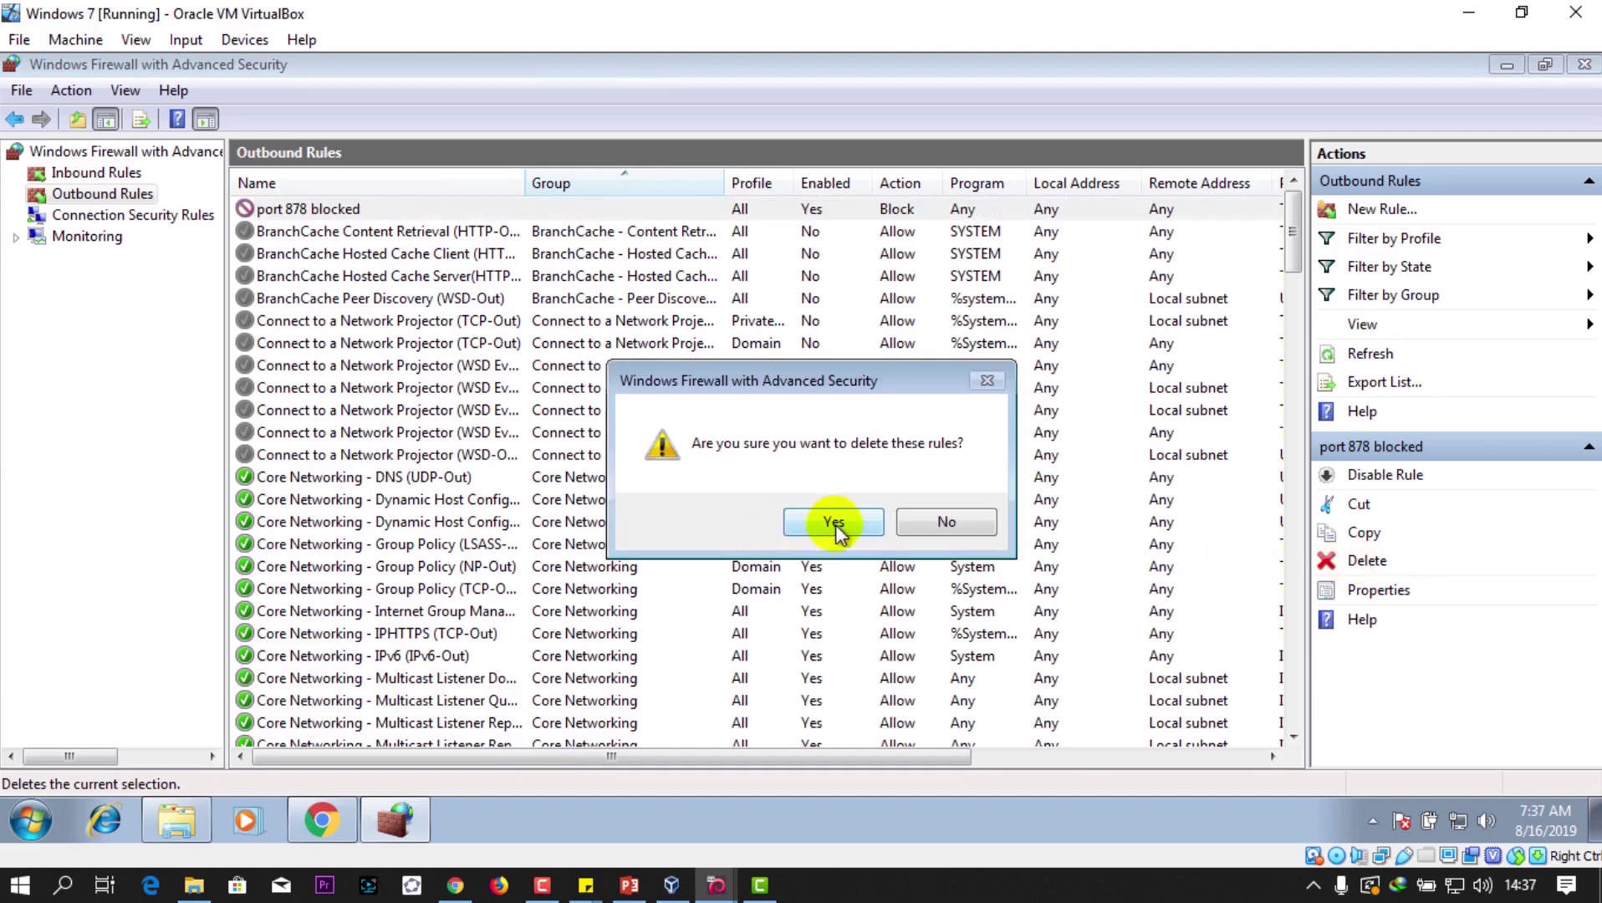
{"action": "left_click", "coordinate": [832, 521]}
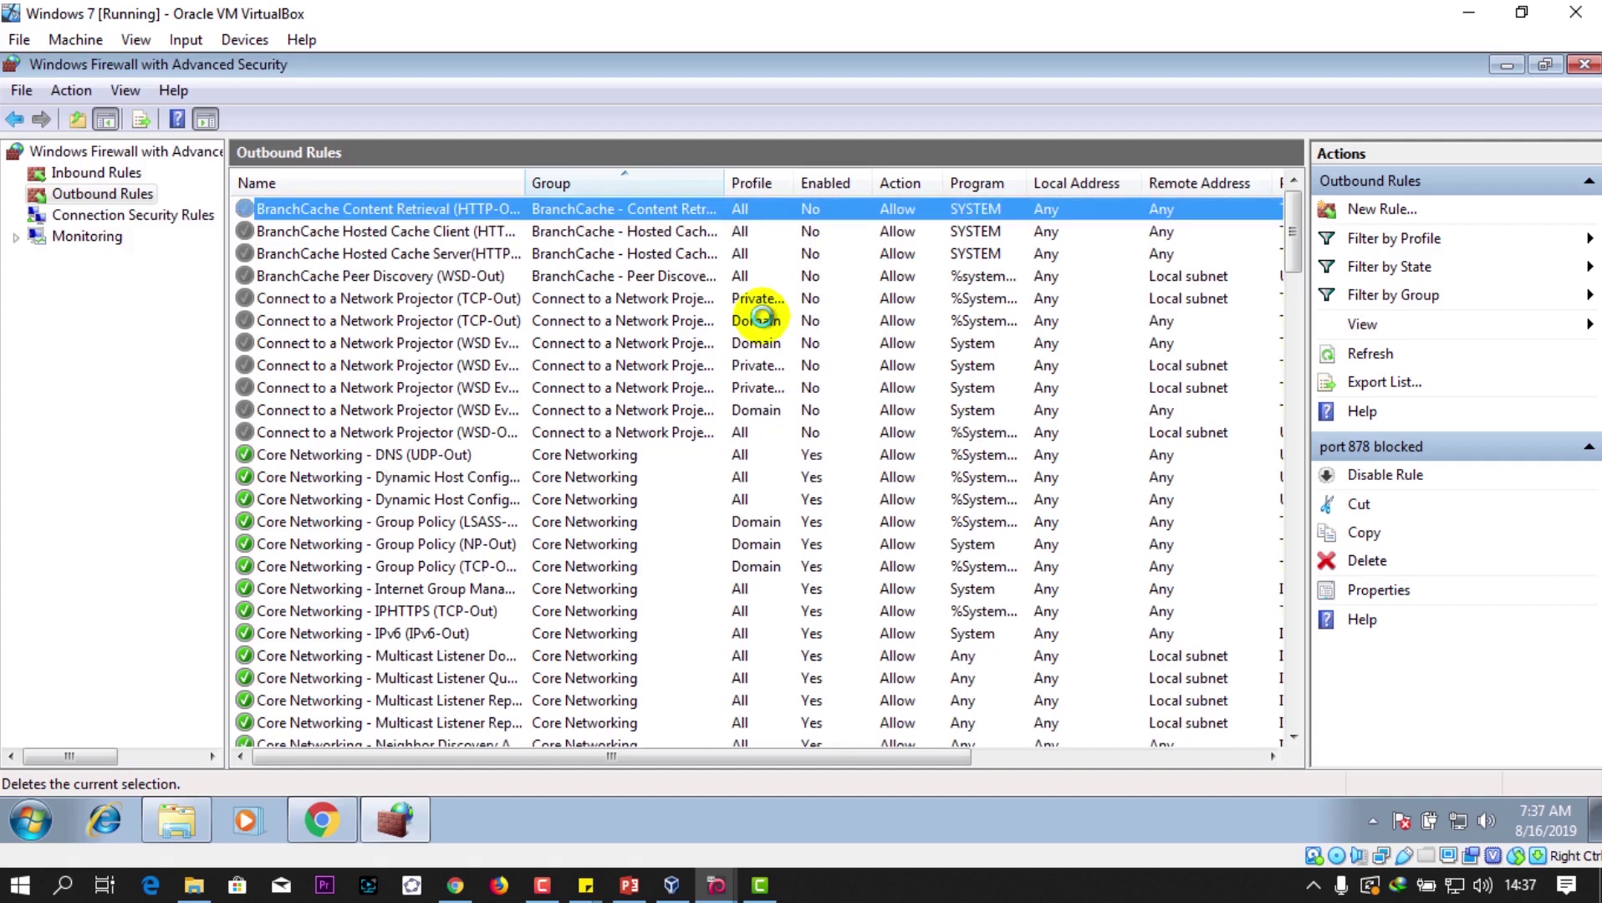
{"action": "left_click", "coordinate": [679, 208]}
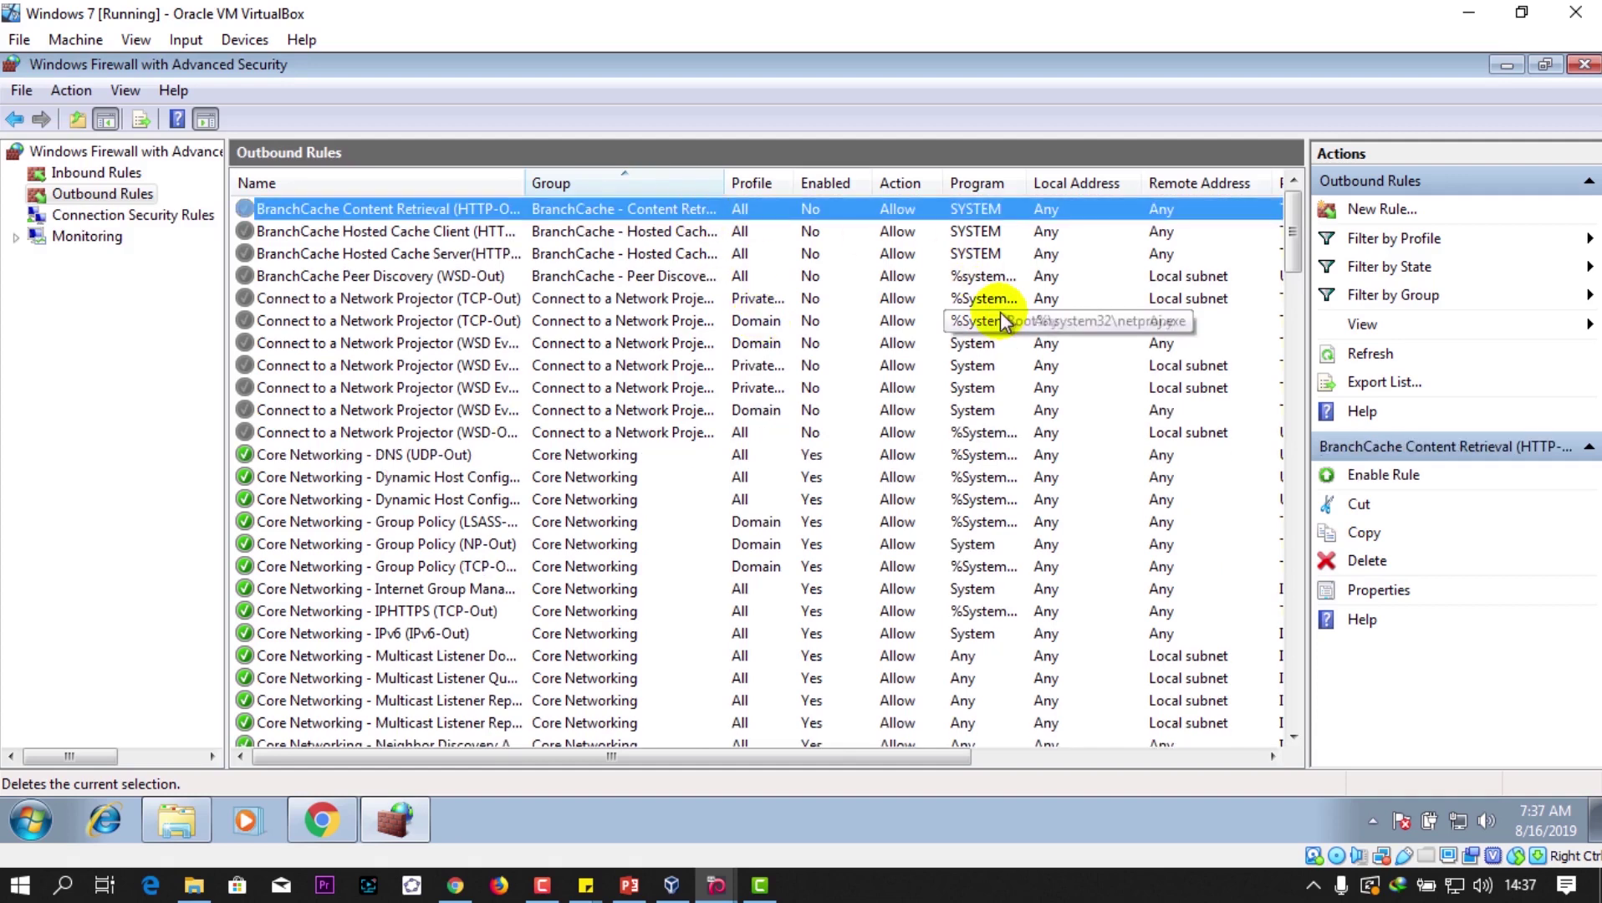